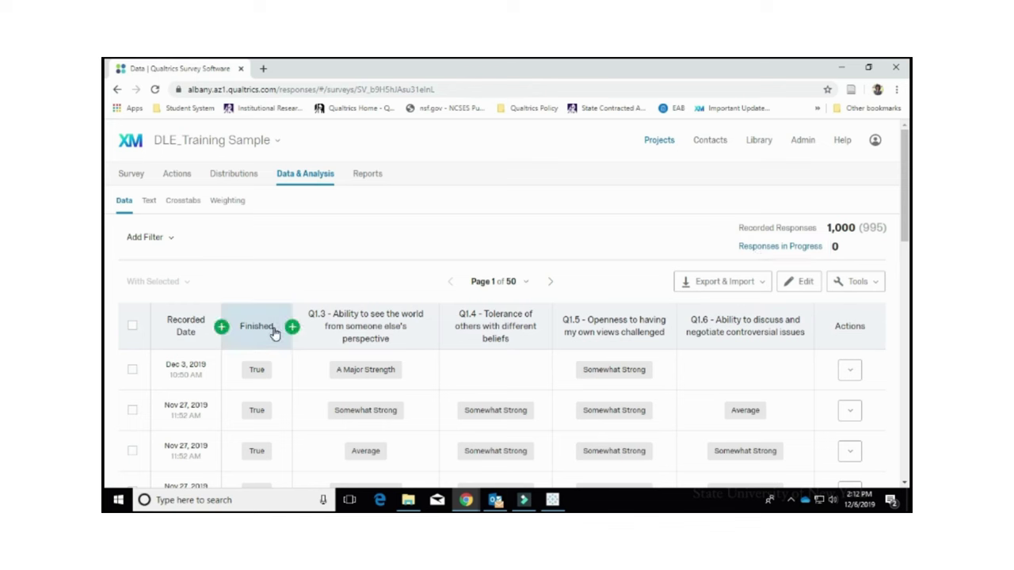
Step: Delete the Dec 3, 2019 response, decrementing all quotas for deleted responses, and hide the deletion progress
scroll(273, 333, "down", 1)
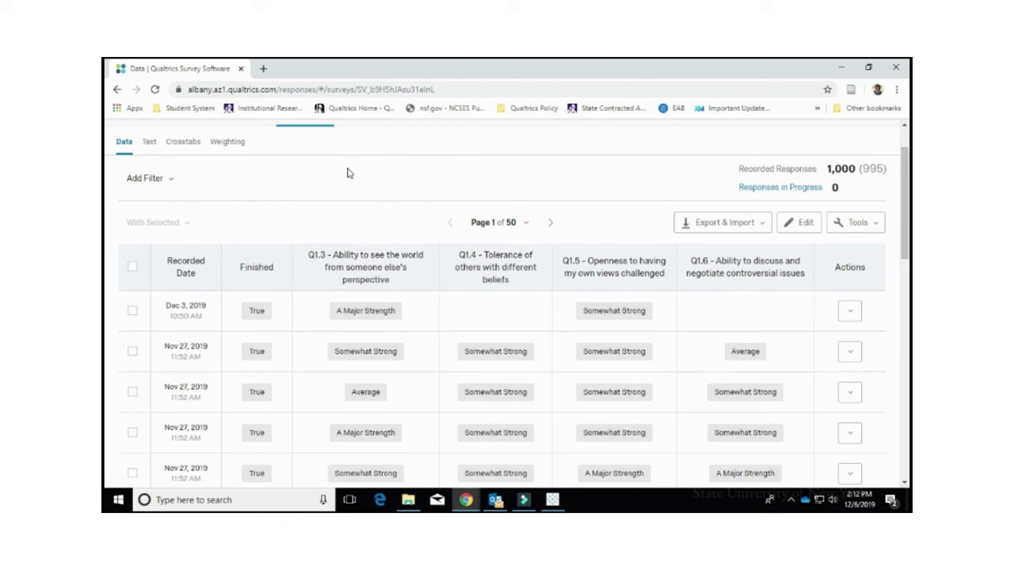
left_click(132, 311)
left_click(132, 312)
left_click(132, 311)
left_click(852, 311)
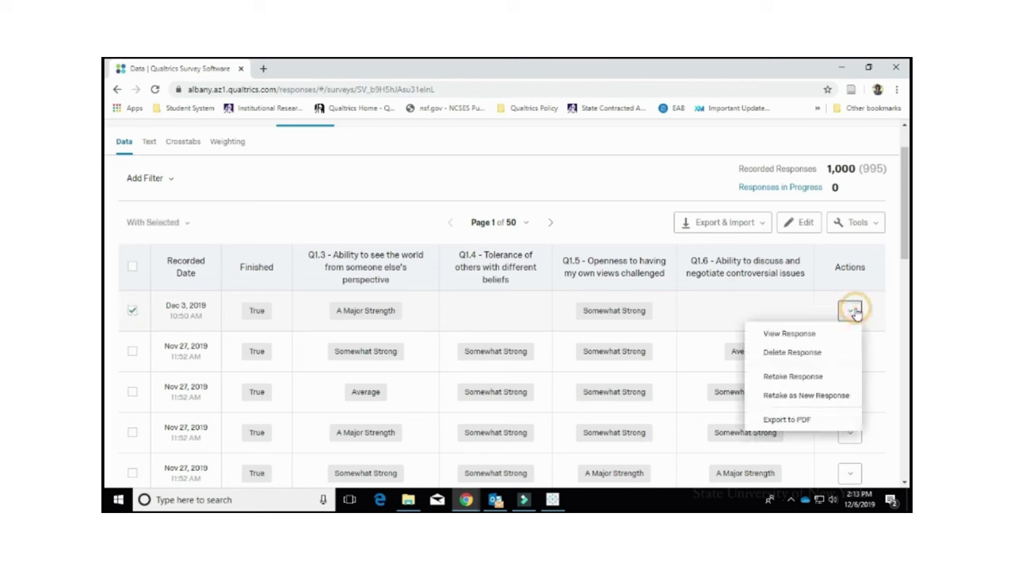
left_click(823, 353)
left_click(376, 304)
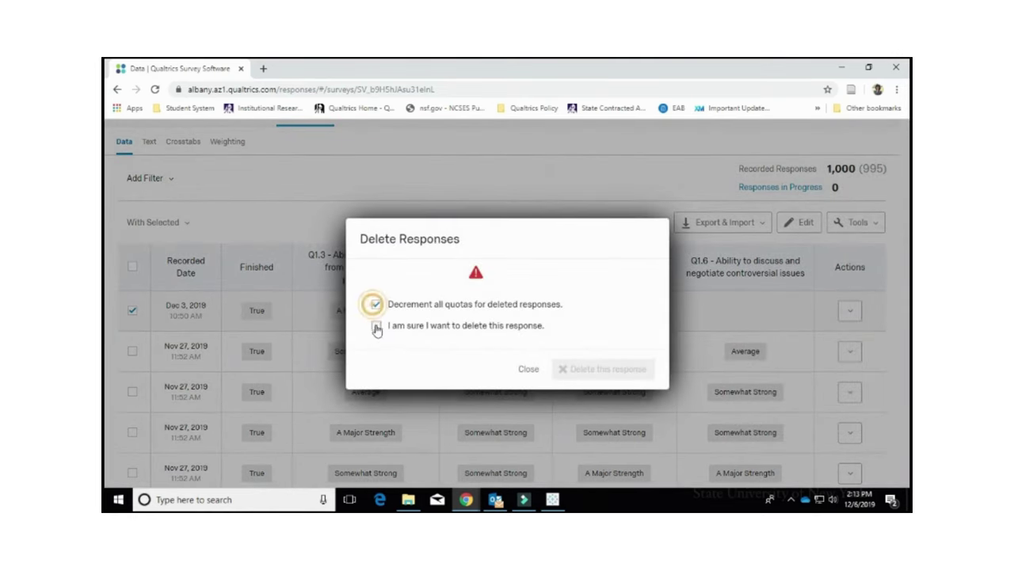
left_click(376, 325)
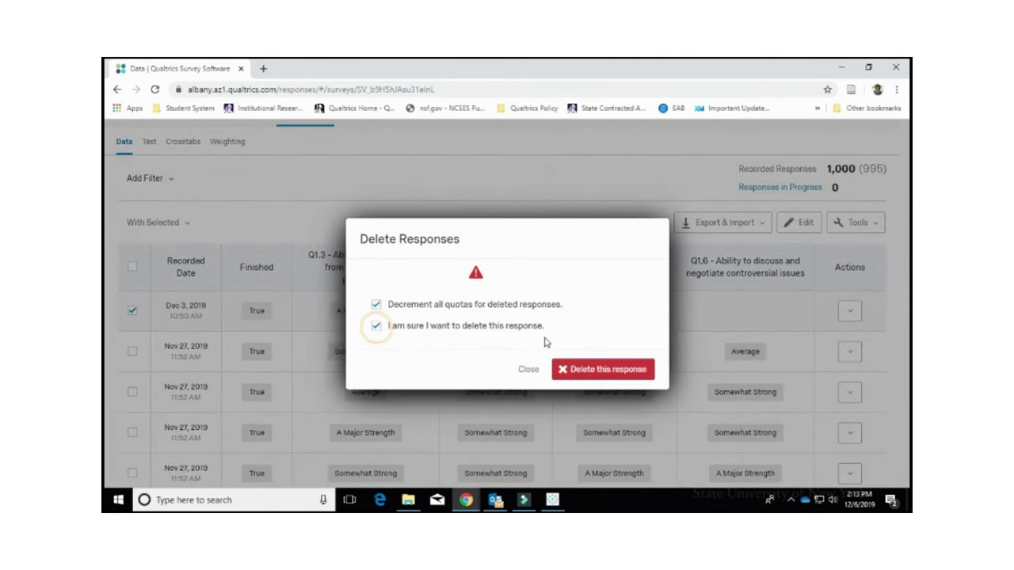
left_click(589, 372)
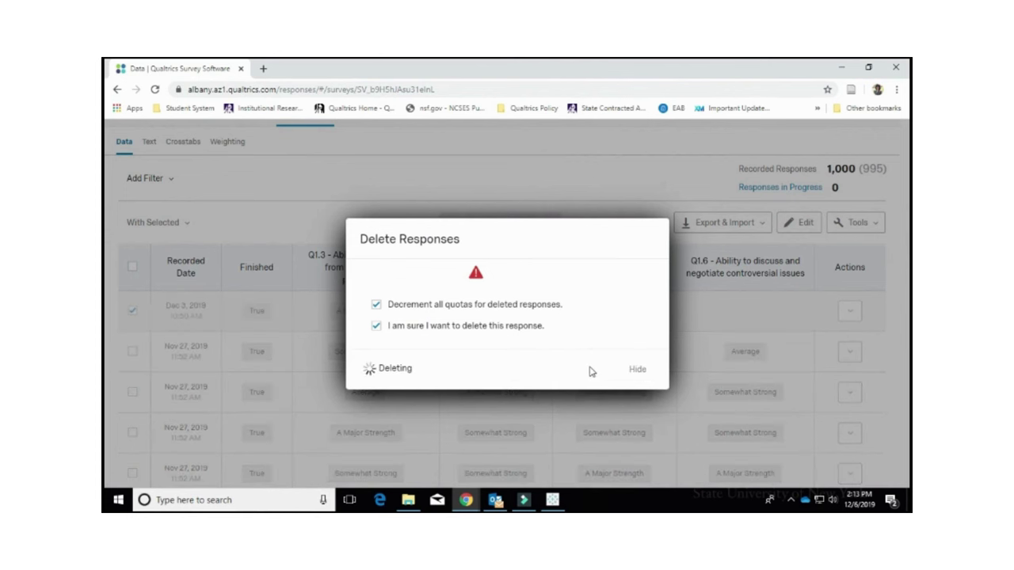
left_click(637, 369)
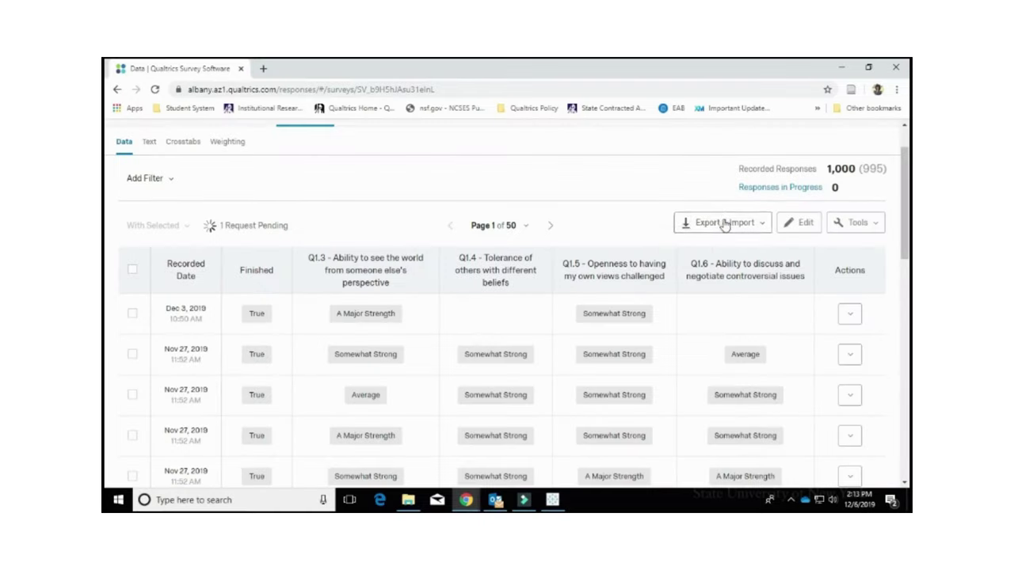
Step: Export the data table as CSV with all fields and numeric values, and open the downloaded zip file
left_click(724, 223)
left_click(715, 244)
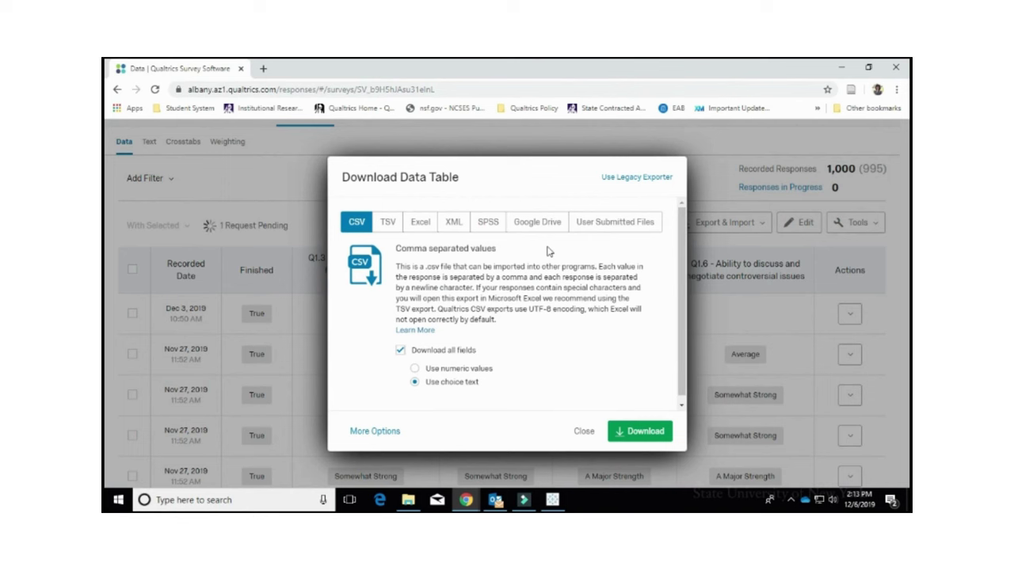
left_click(488, 226)
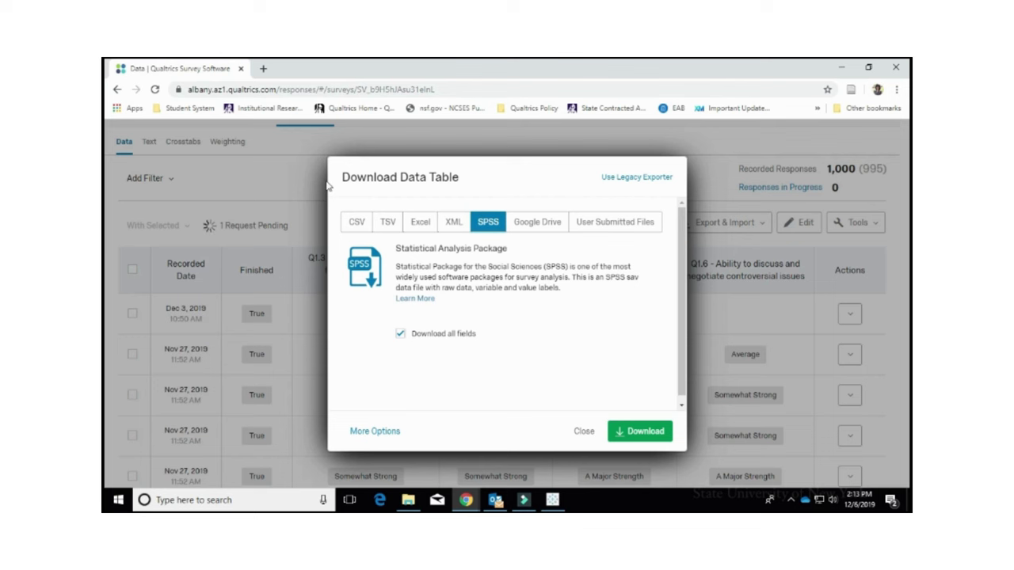
left_click(351, 226)
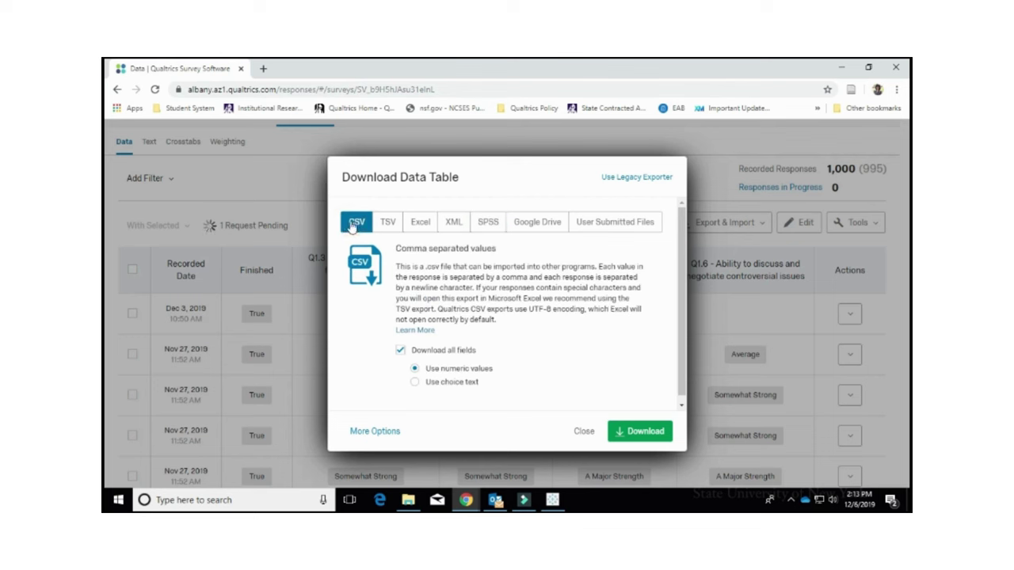
left_click(640, 432)
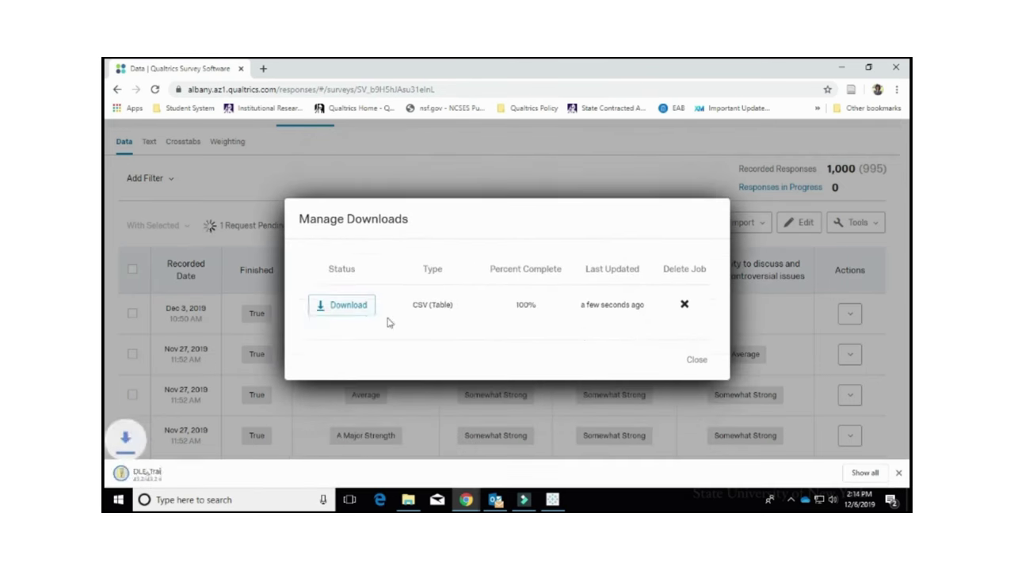
left_click(201, 474)
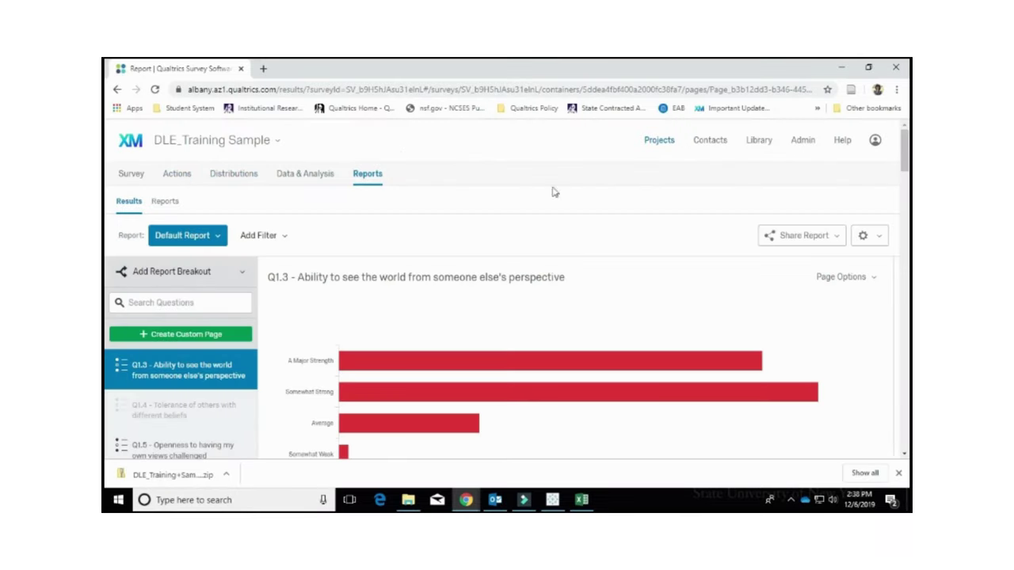
Step: Examine the default report's results for Q1.3, Q1.5, Q1.6 and Q5.5, and look through the remaining questions
scroll(547, 277, "down", 5)
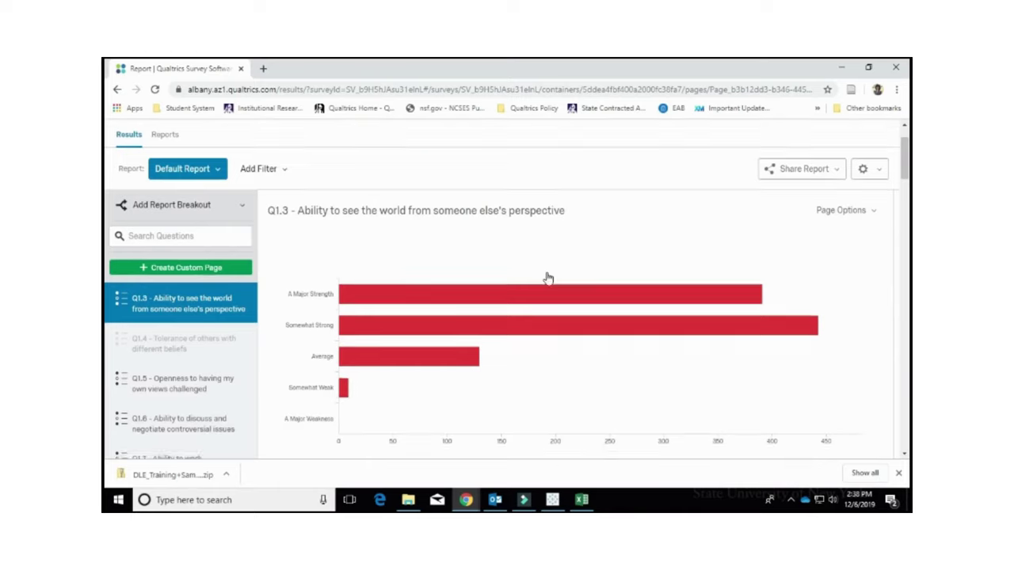
scroll(547, 277, "down", 2)
left_click(183, 354)
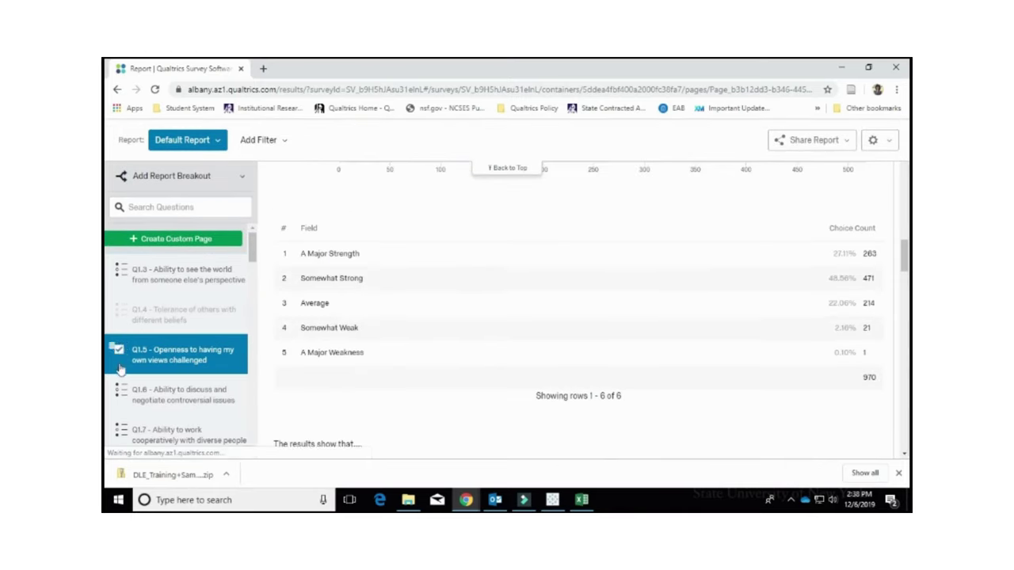
left_click(169, 400)
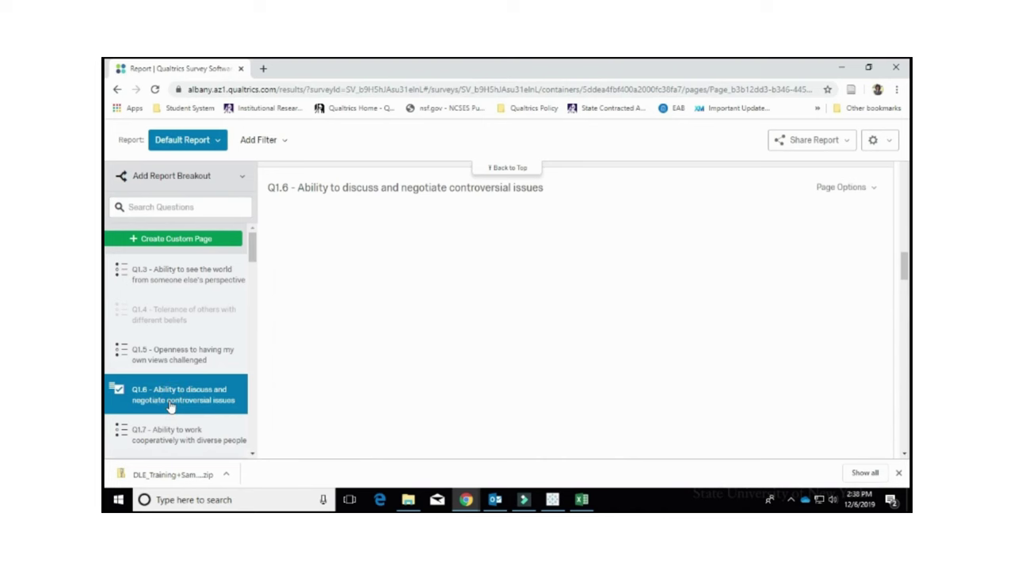
scroll(170, 405, "down", 2)
scroll(170, 405, "down", 10)
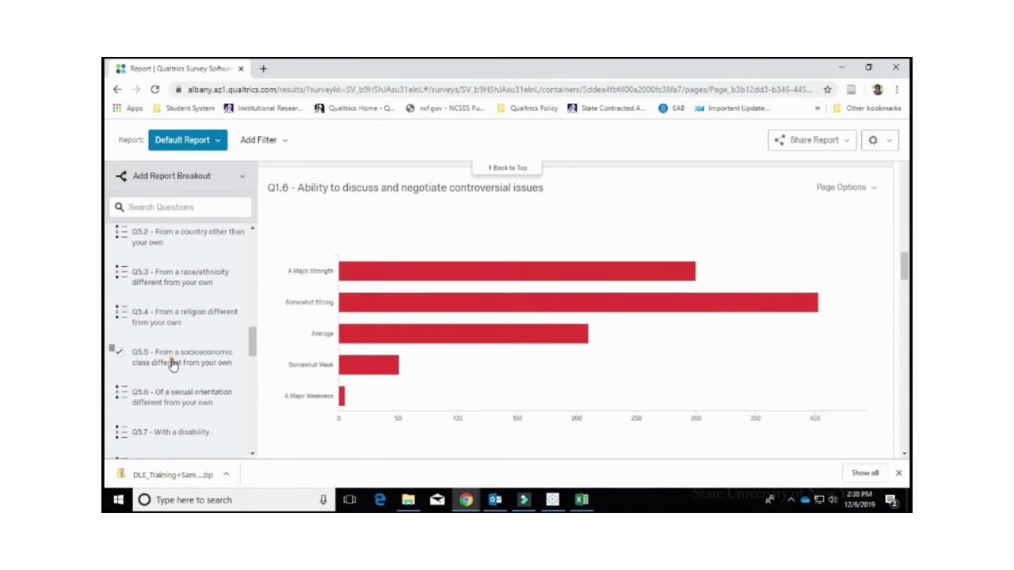
left_click(169, 361)
scroll(219, 358, "down", 10)
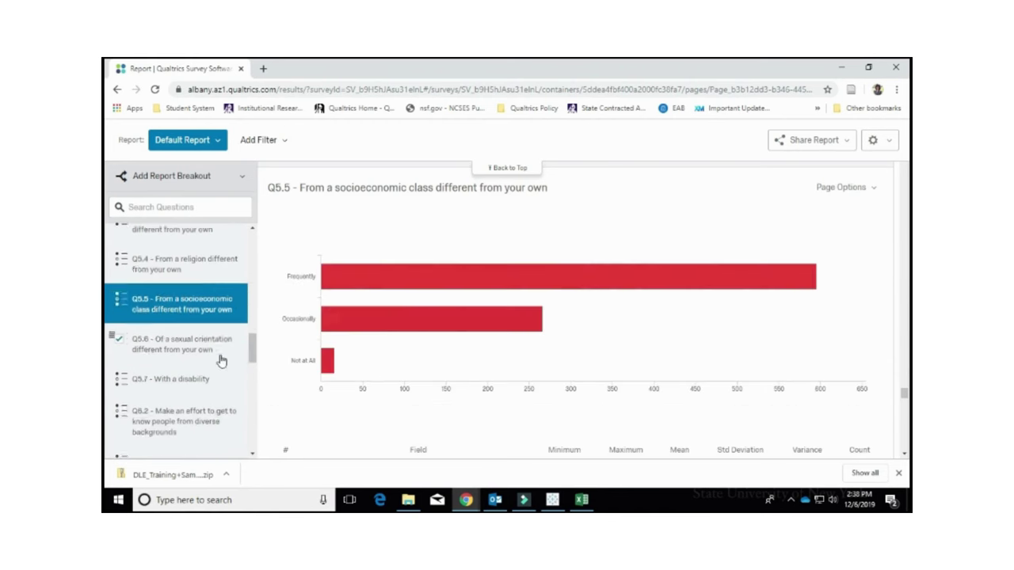
scroll(219, 360, "down", 10)
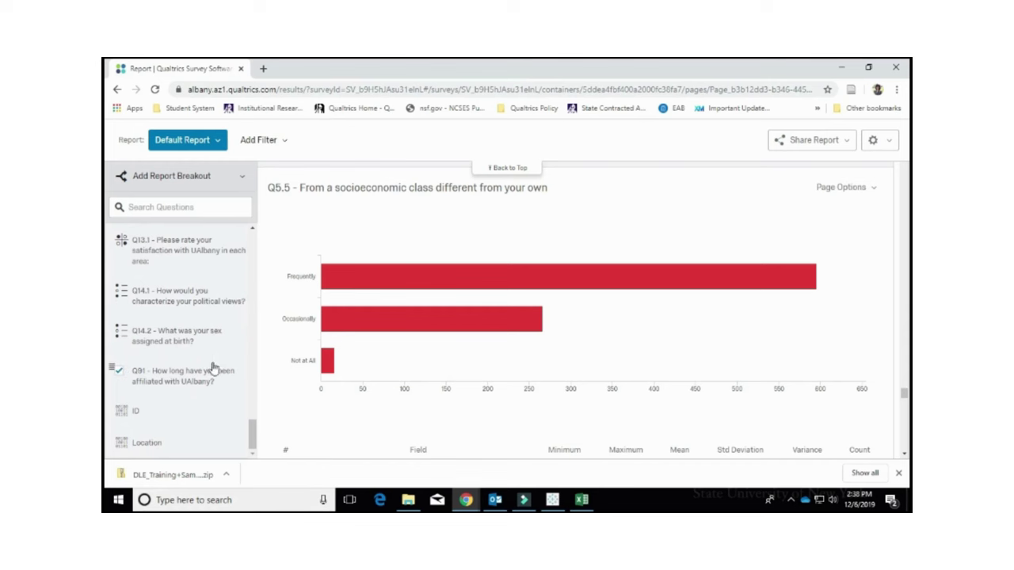
Step: Set the bar chart of Q91, on length of affiliation with UAlbany, to the Percentage metric with 1 decimal place
left_click(209, 377)
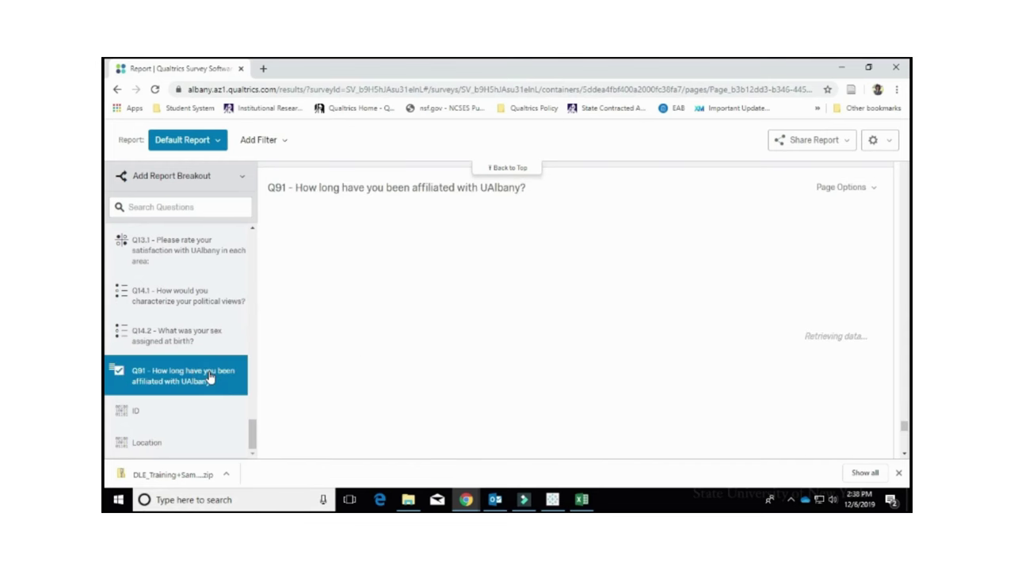
scroll(797, 249, "down", 3)
left_click(797, 266)
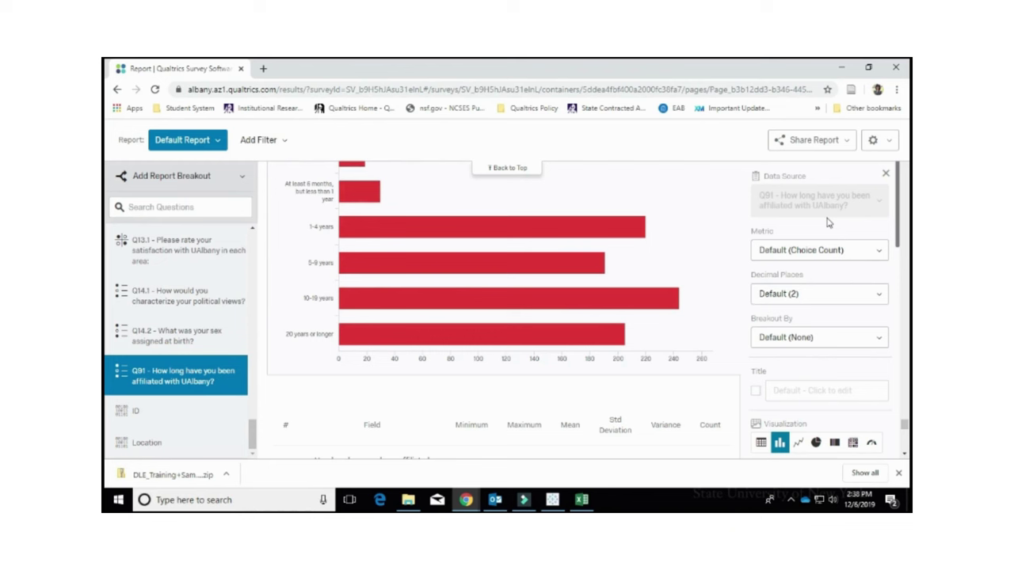
left_click(873, 250)
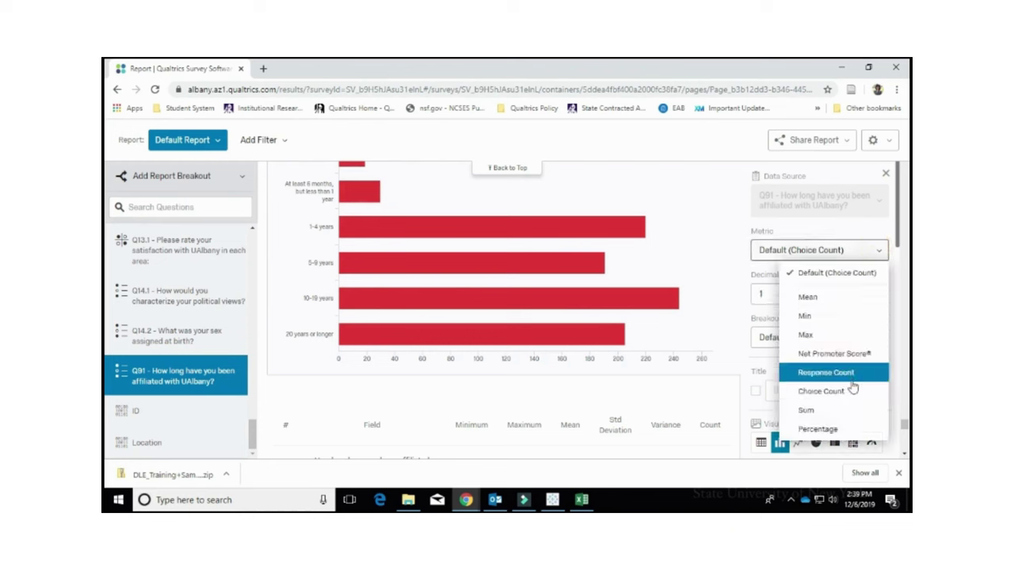
left_click(856, 431)
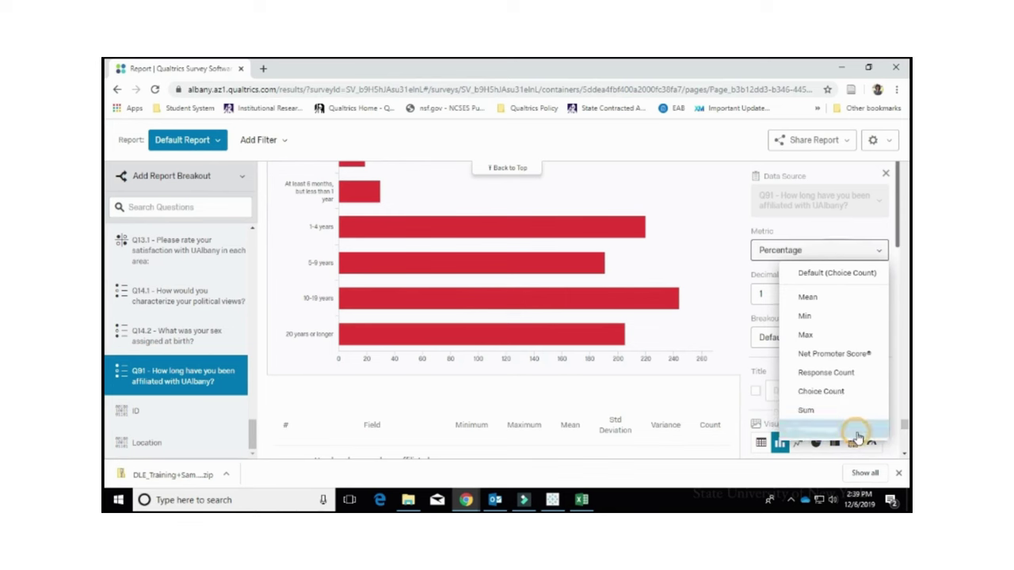
Step: Try the Q91 visualization as a pie chart with the "Less than 6 months" slice colored #ffb300
scroll(786, 239, "down", 3)
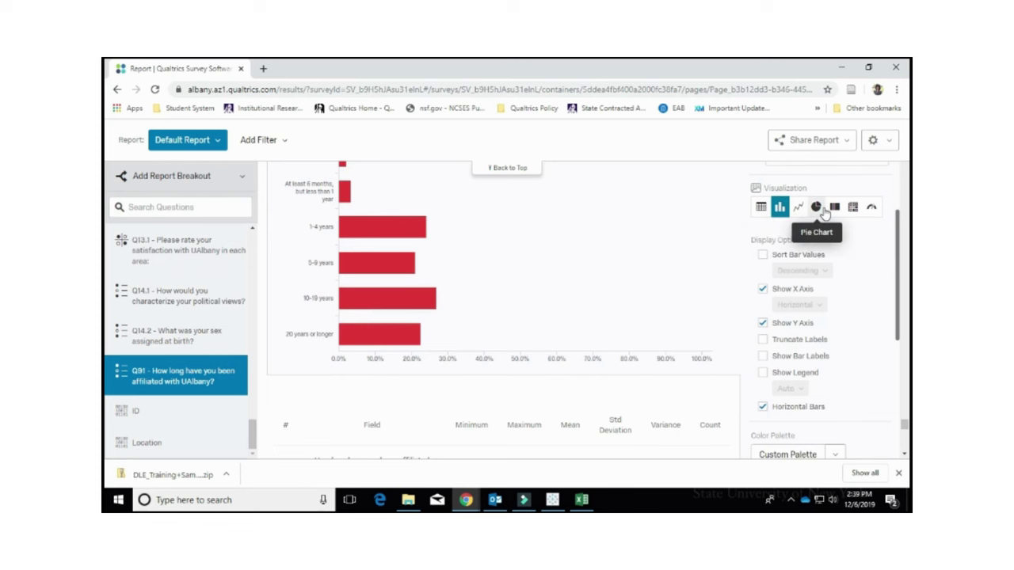
left_click(816, 208)
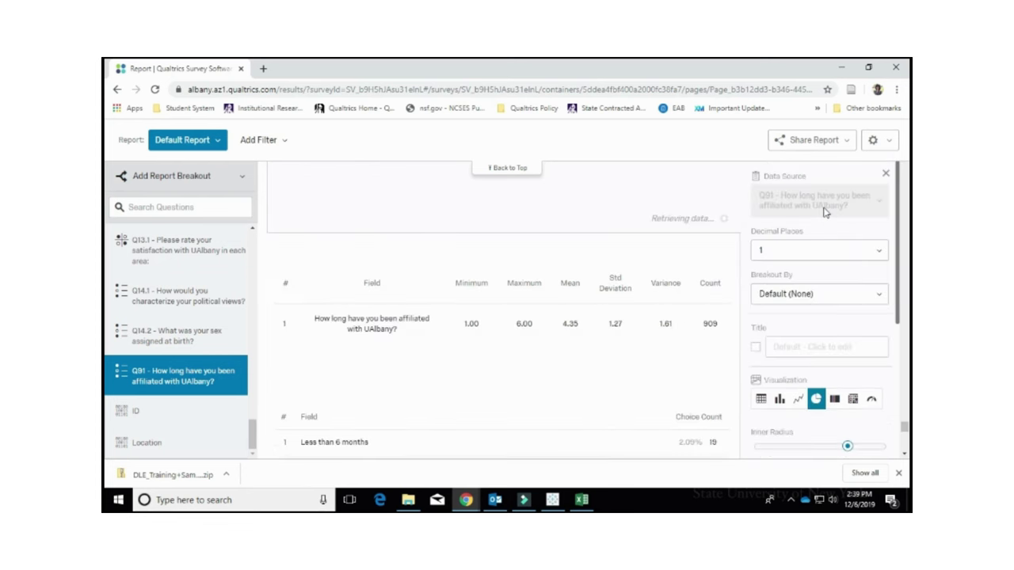
scroll(824, 212, "down", 5)
left_click(768, 252)
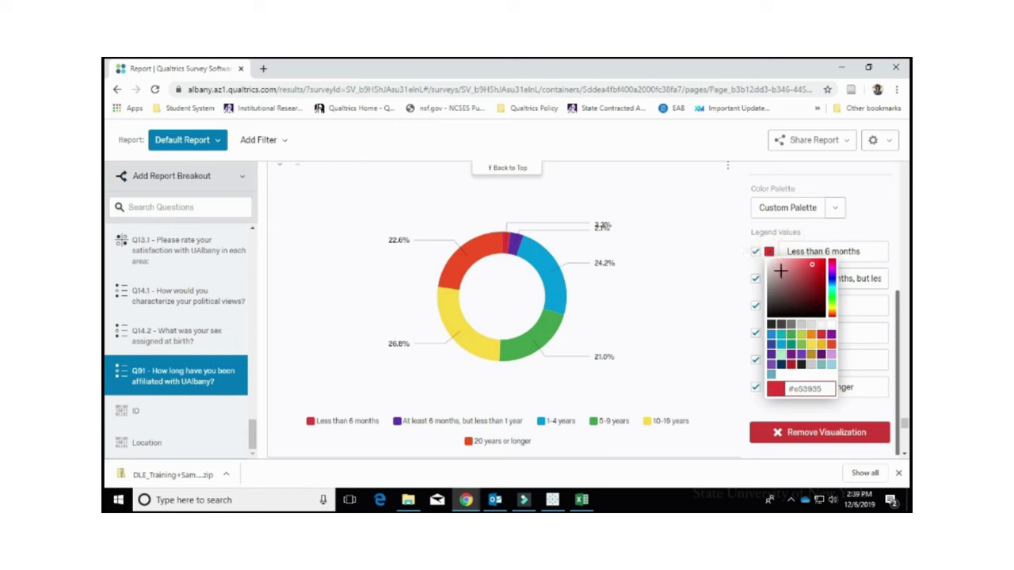
left_click(820, 353)
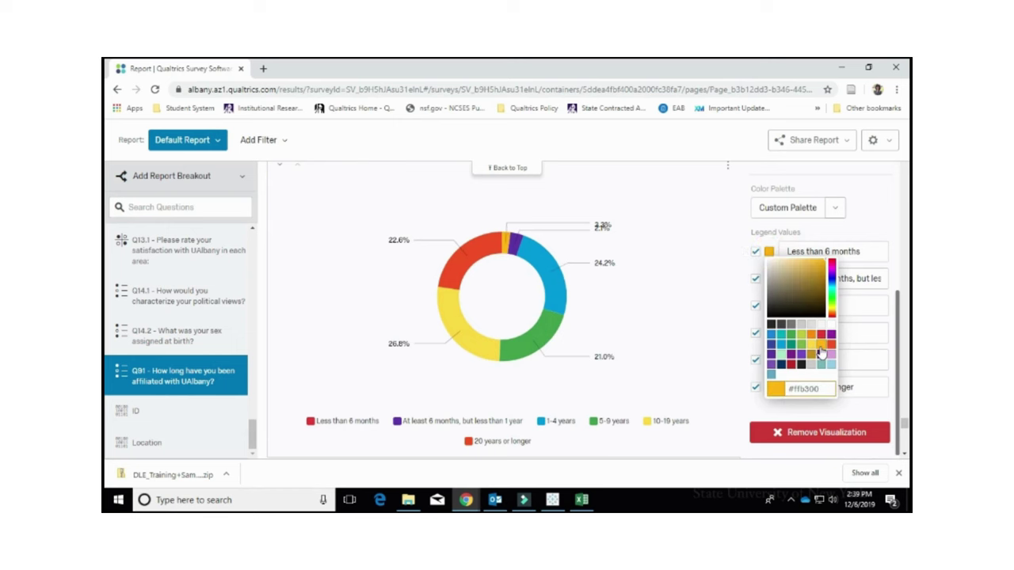
left_click(727, 367)
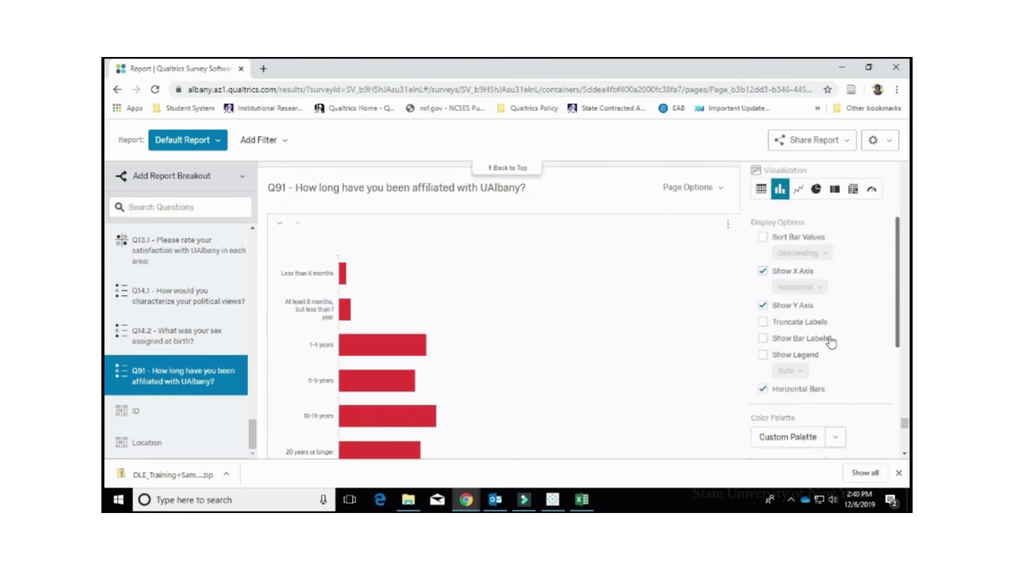
Step: Show bar labels on the Q91 bar chart and look through the questions available for its breakout
scroll(830, 341, "down", 1)
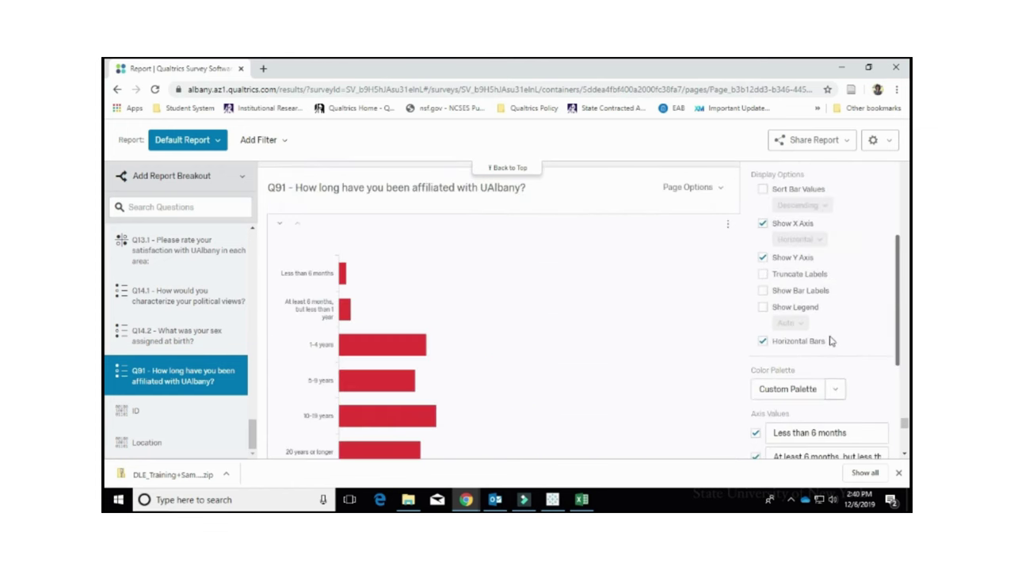
left_click(762, 292)
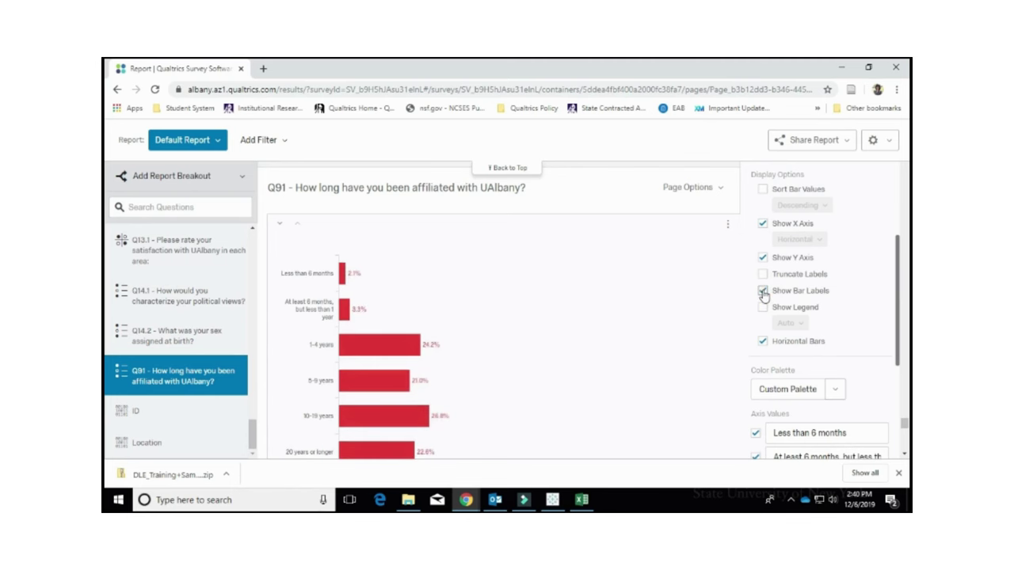
scroll(762, 296, "up", 5)
left_click(876, 335)
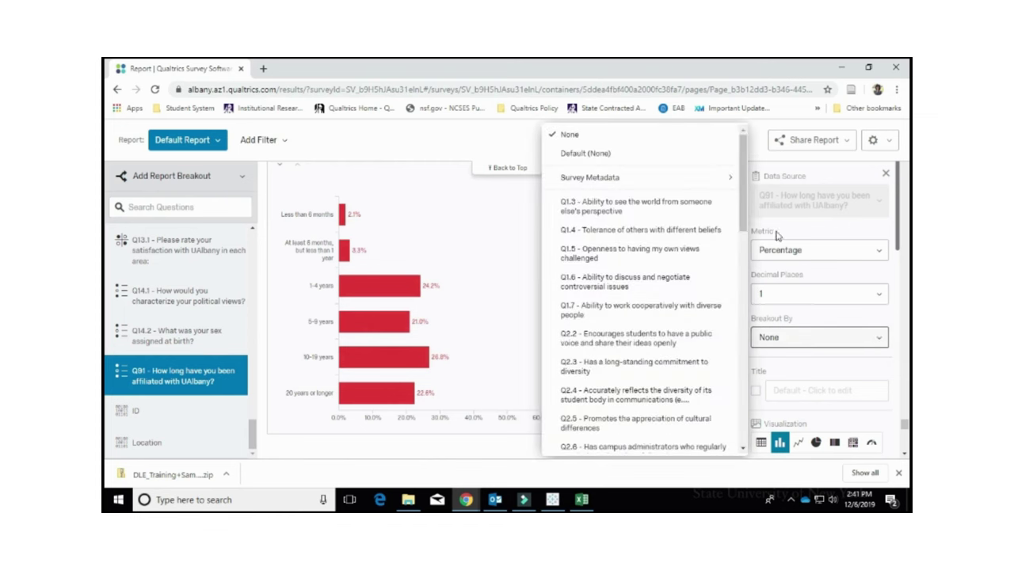
left_click_drag(745, 205, 757, 427)
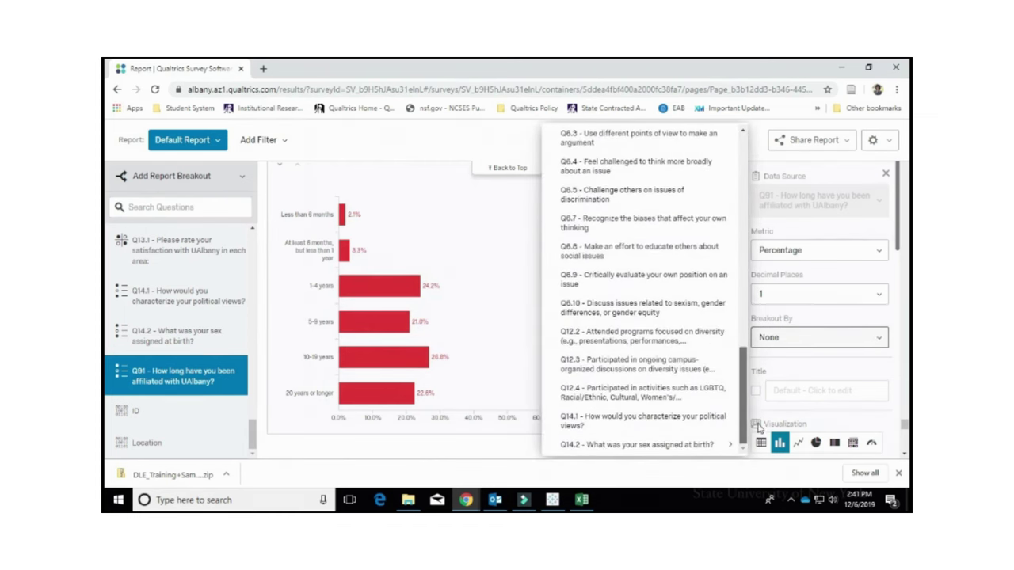
left_click(518, 442)
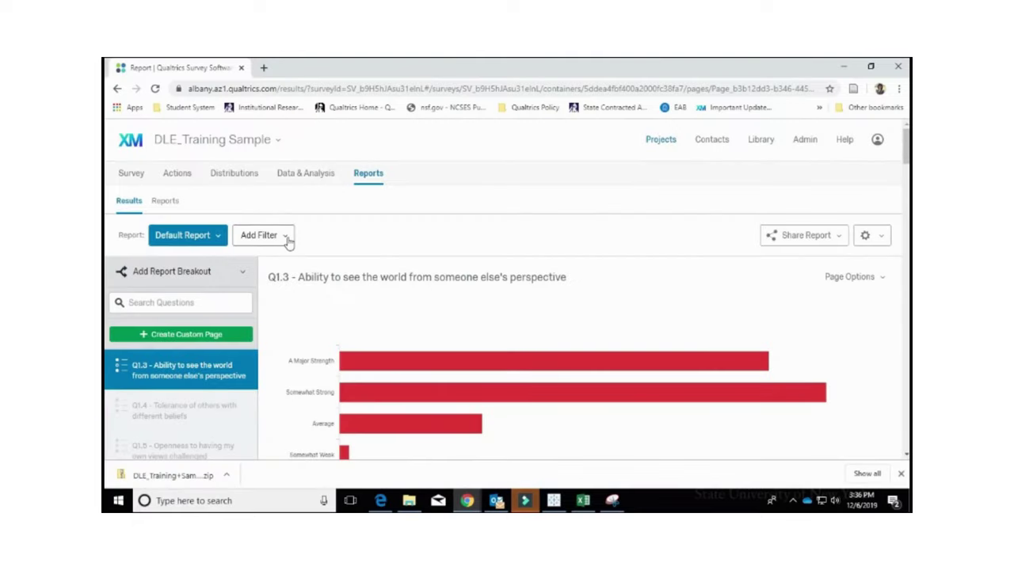
Step: Add a report filter on the selected choice of Q14.2, sex assigned at birth
left_click(287, 242)
mouse_move(366, 208)
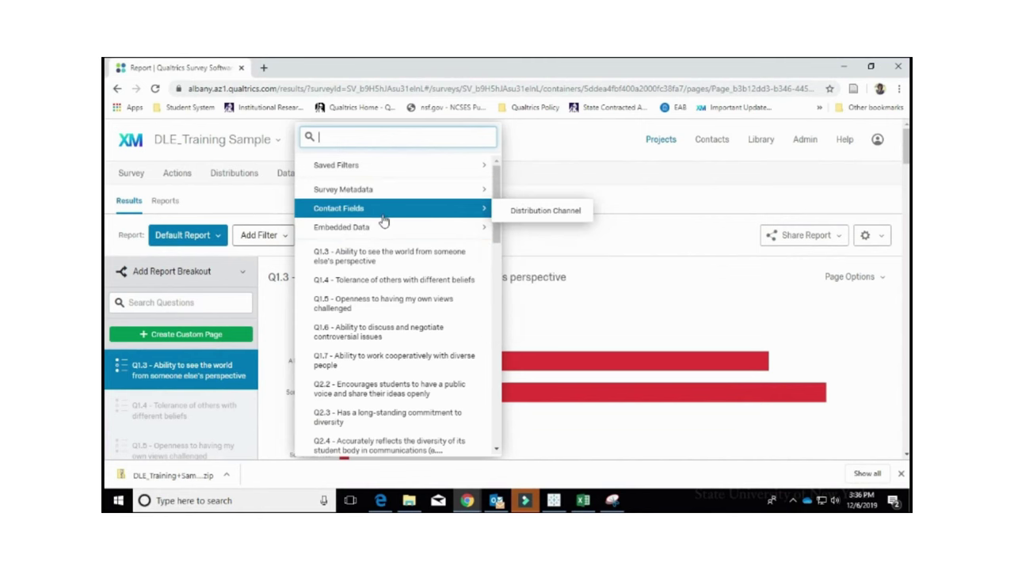
mouse_move(387, 229)
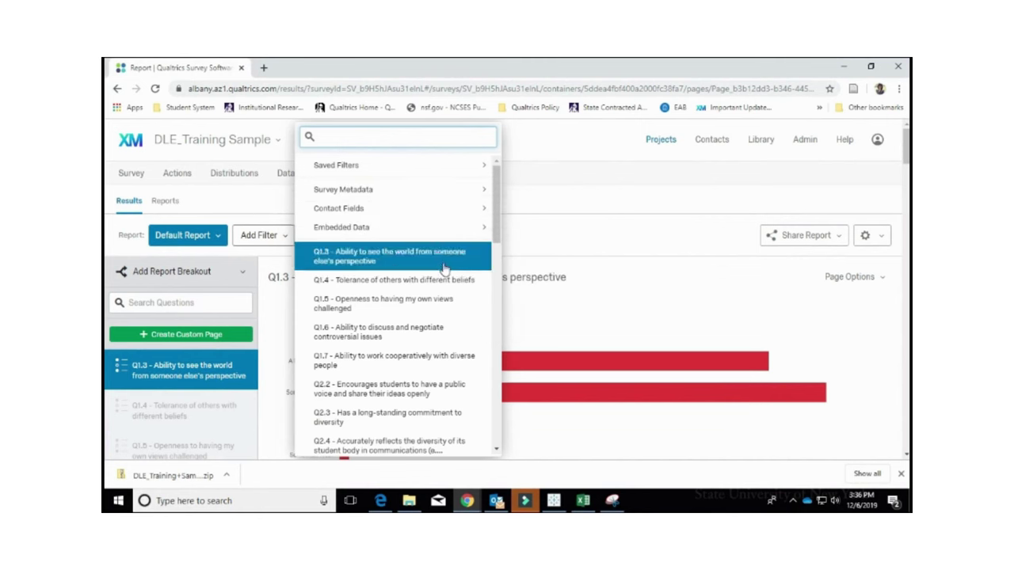
scroll(443, 270, "down", 10)
scroll(444, 269, "down", 3)
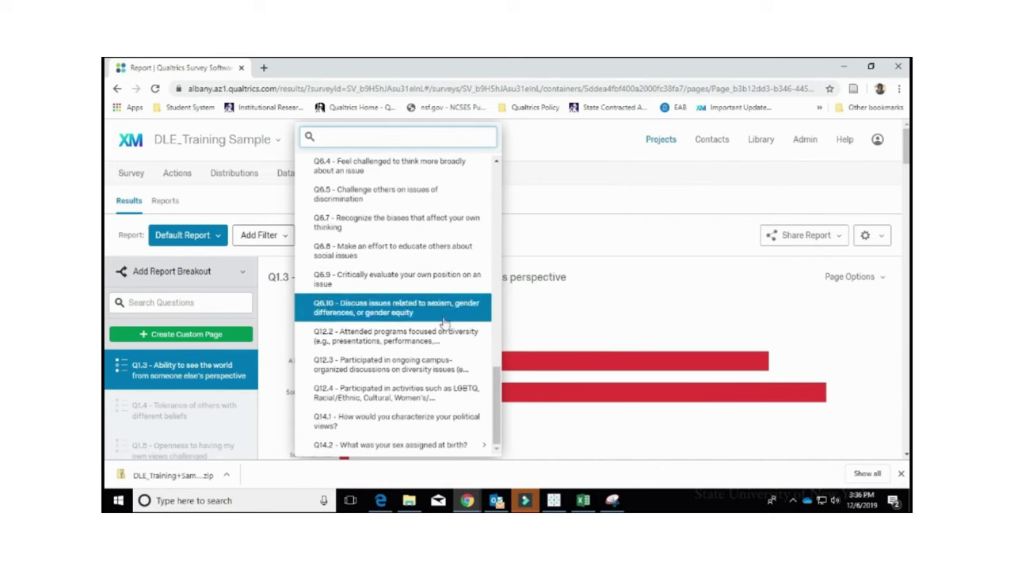
mouse_move(468, 450)
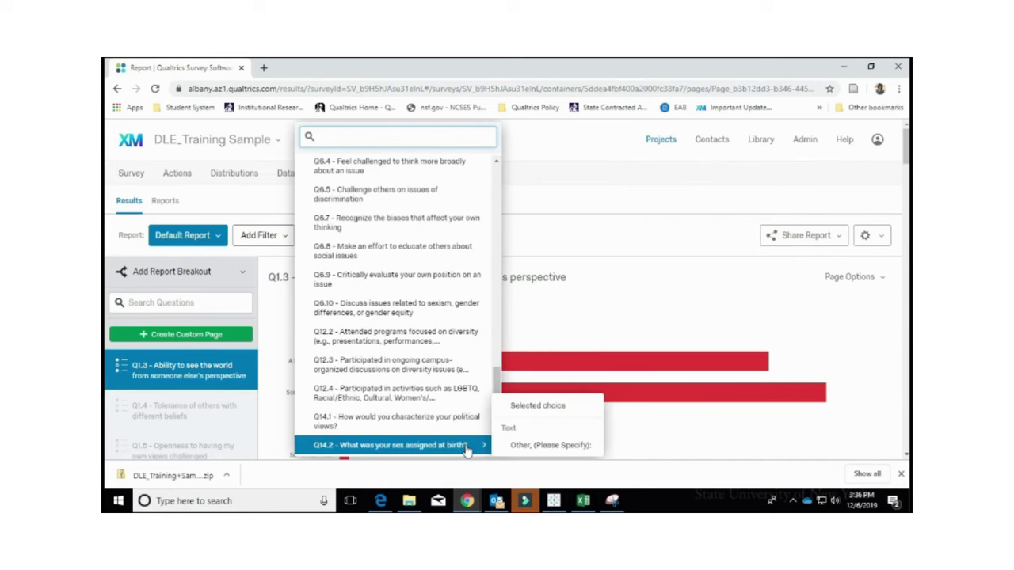
left_click(539, 406)
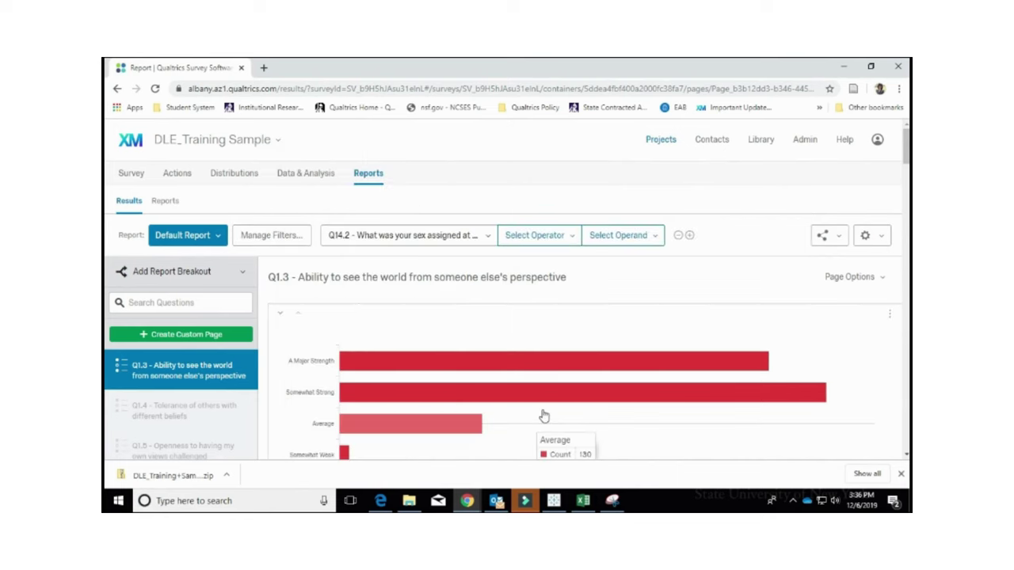
Step: Set the Q14.2 filter condition to Is "2 - Female" and check the response counts in the Q1.3 bar chart
left_click(571, 240)
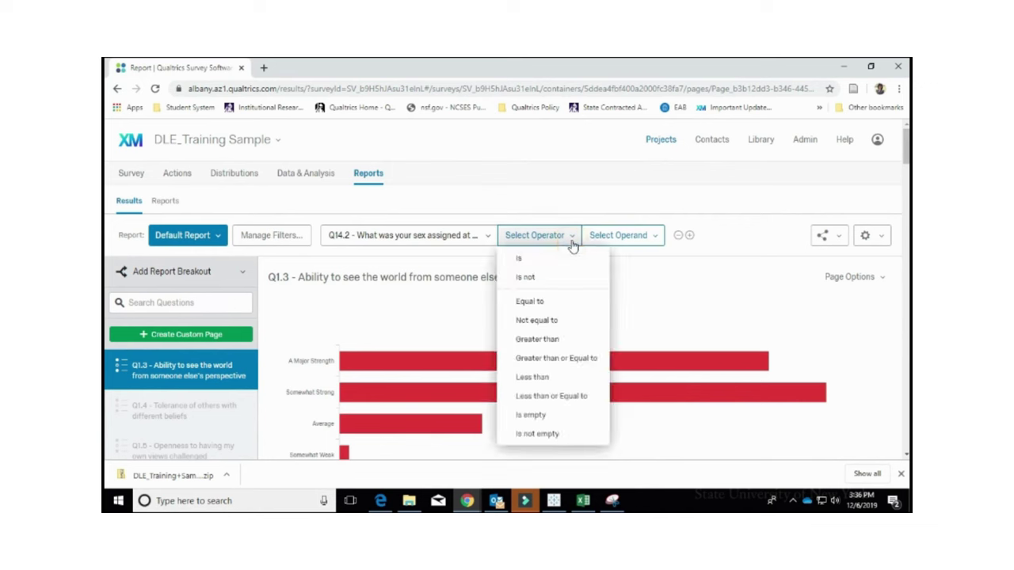
left_click(573, 258)
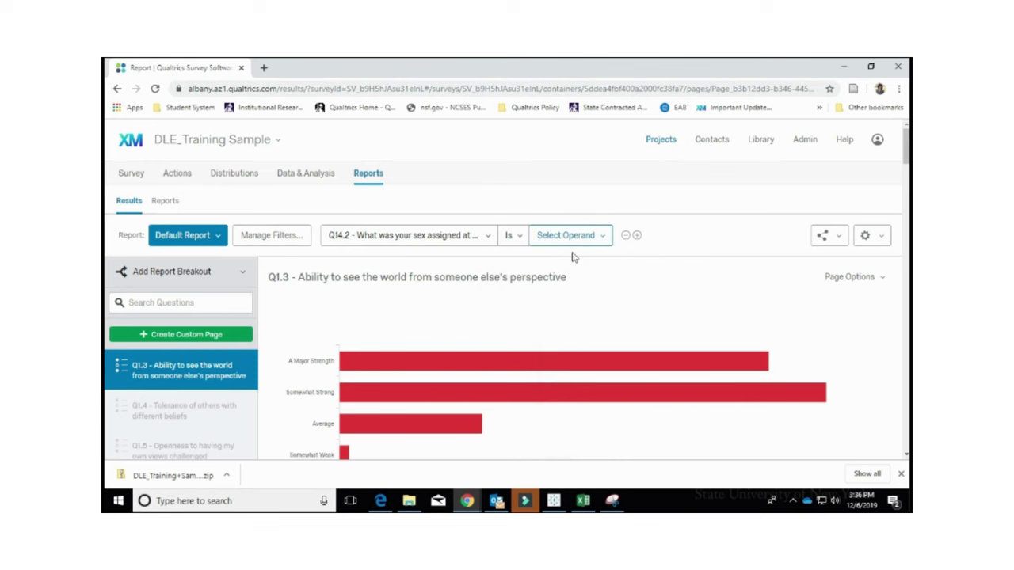
left_click(594, 241)
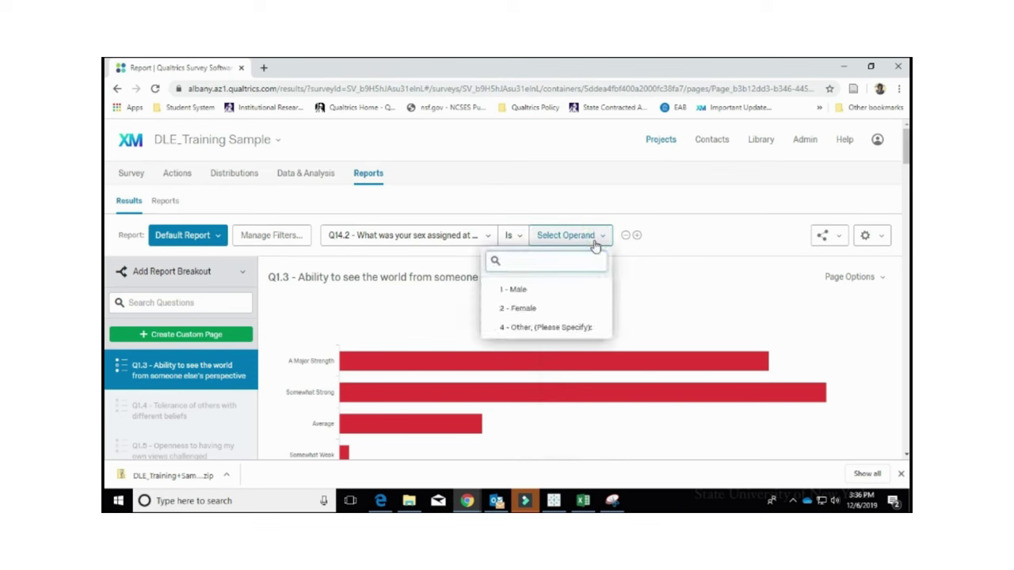
left_click(558, 320)
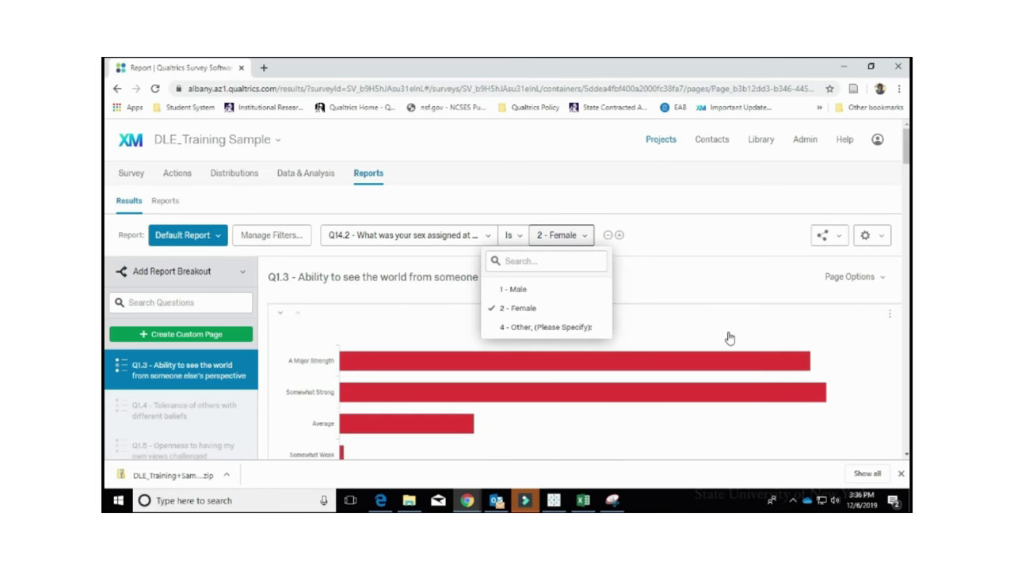
mouse_move(730, 363)
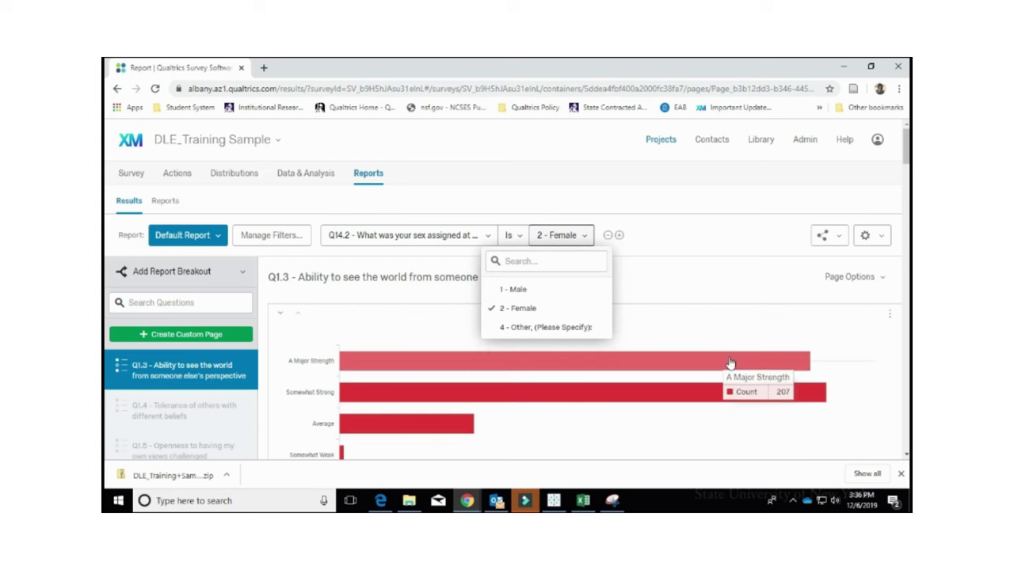
mouse_move(712, 396)
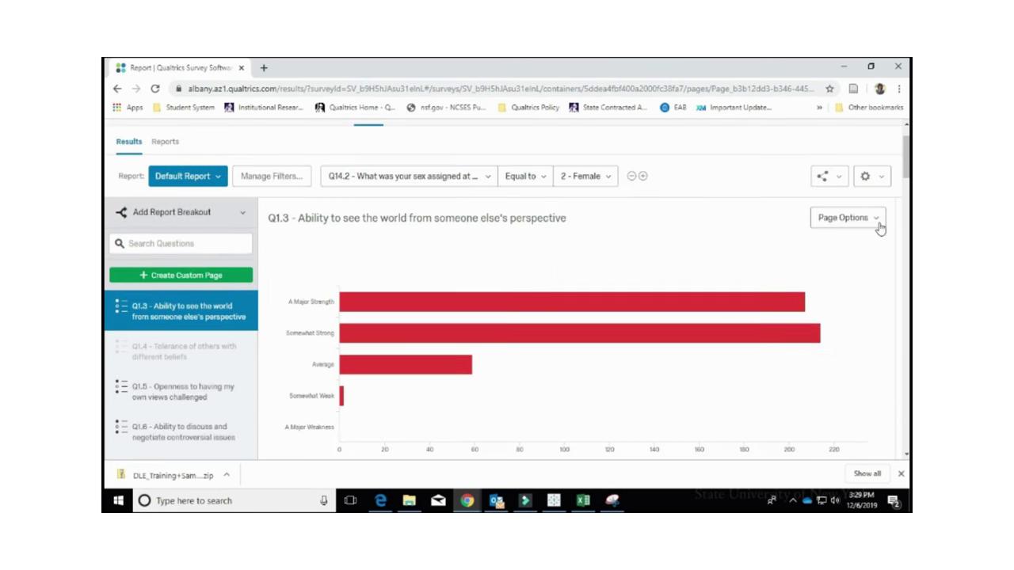
Step: Look at the page options for Q1.3 and the file formats available for exporting the page
left_click(877, 223)
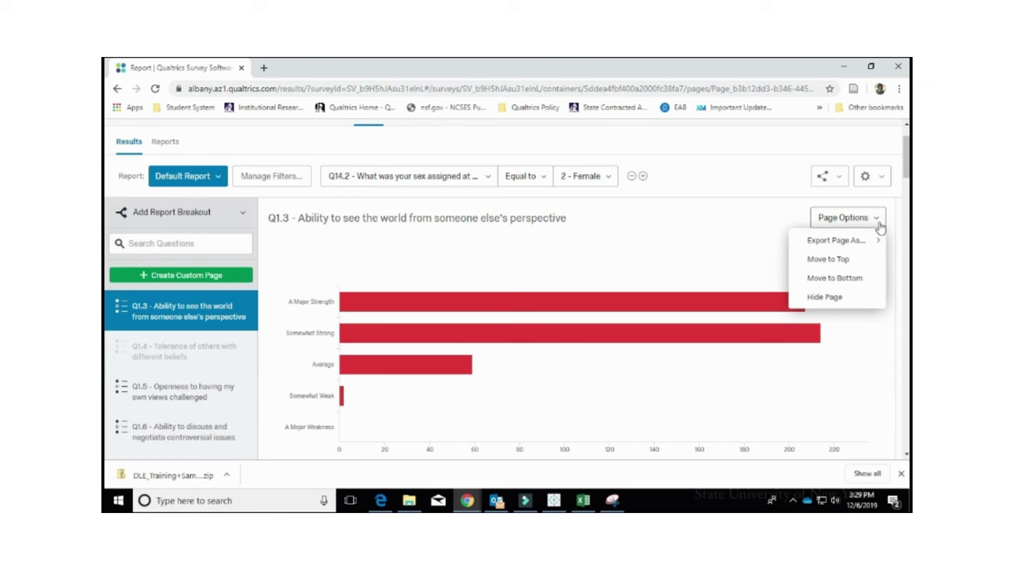
mouse_move(871, 240)
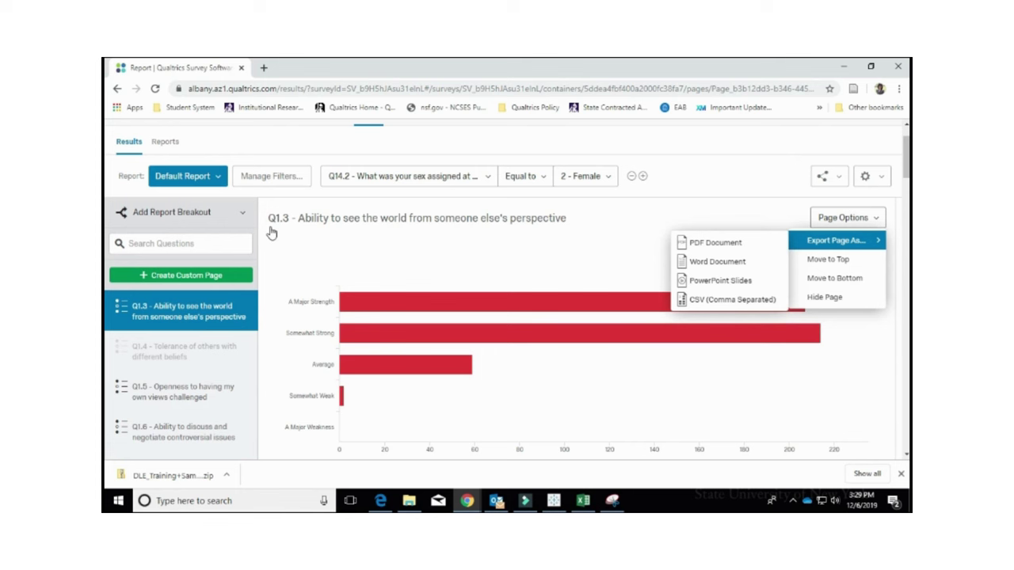
Step: Hide the pages for questions Q1.5, Q1.6, Q2.4 and Q2.3 from the default report
mouse_move(191, 317)
scroll(118, 352, "down", 3)
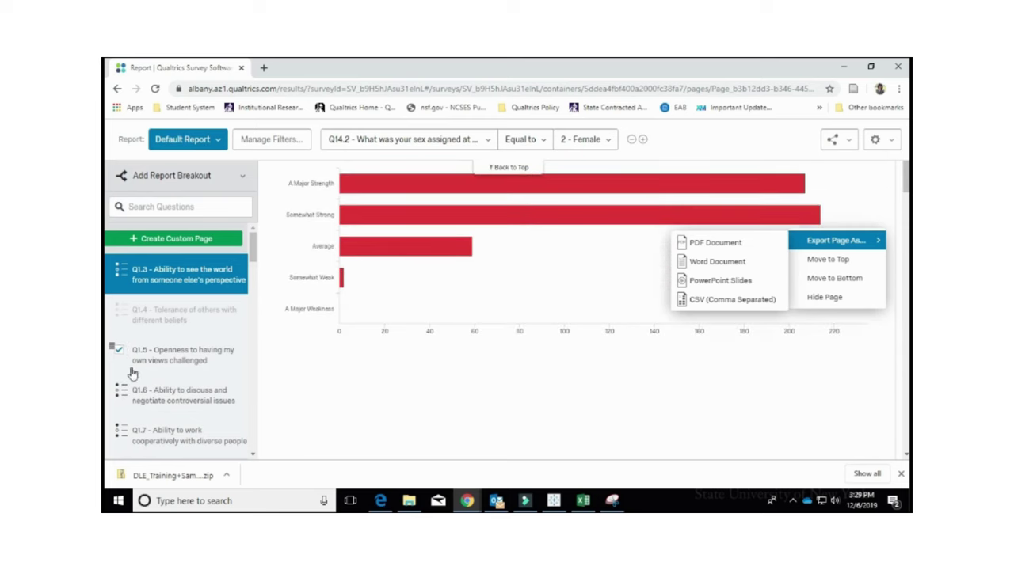
left_click(120, 355)
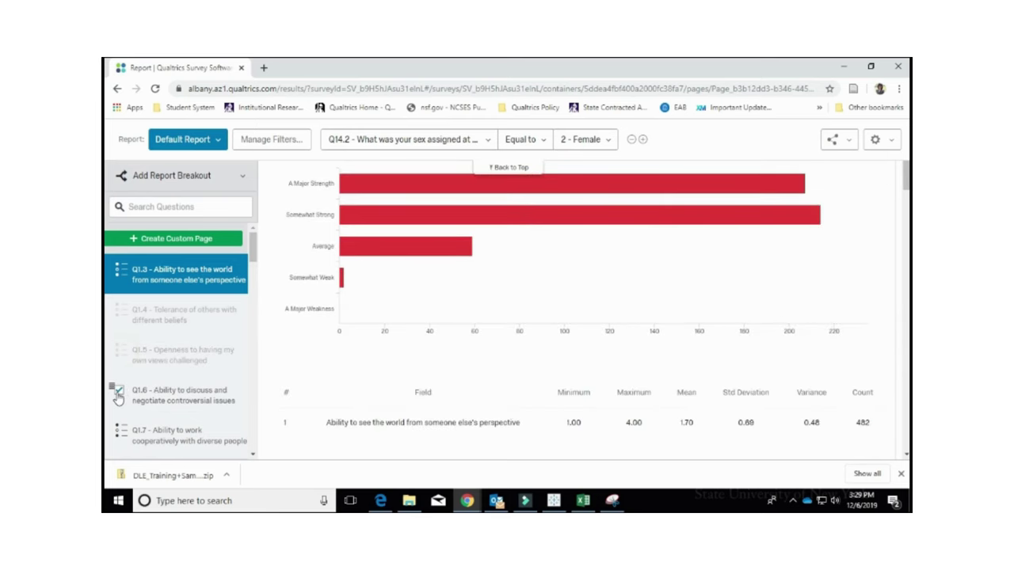
left_click(118, 396)
scroll(119, 396, "down", 4)
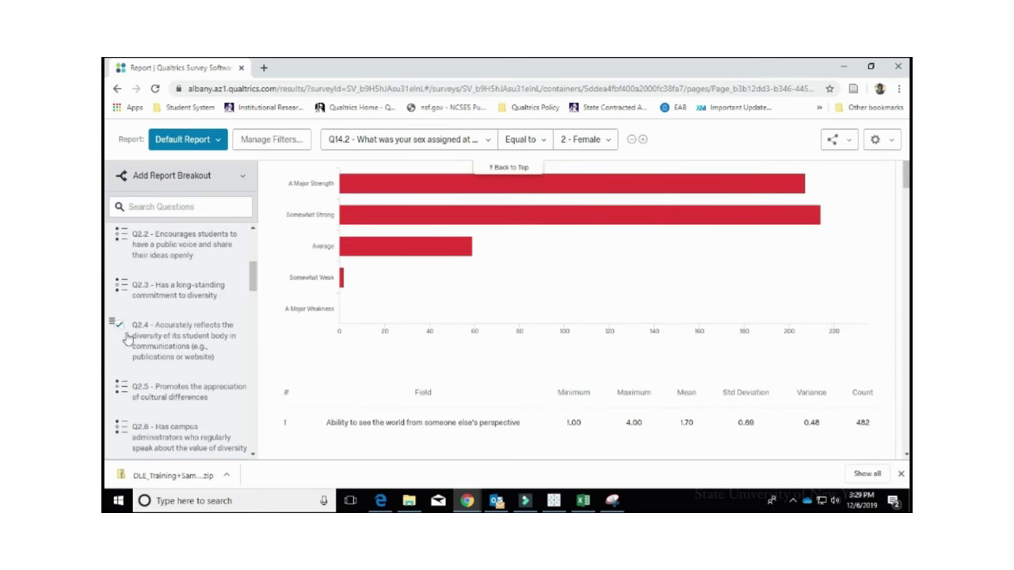
left_click(121, 328)
left_click(122, 290)
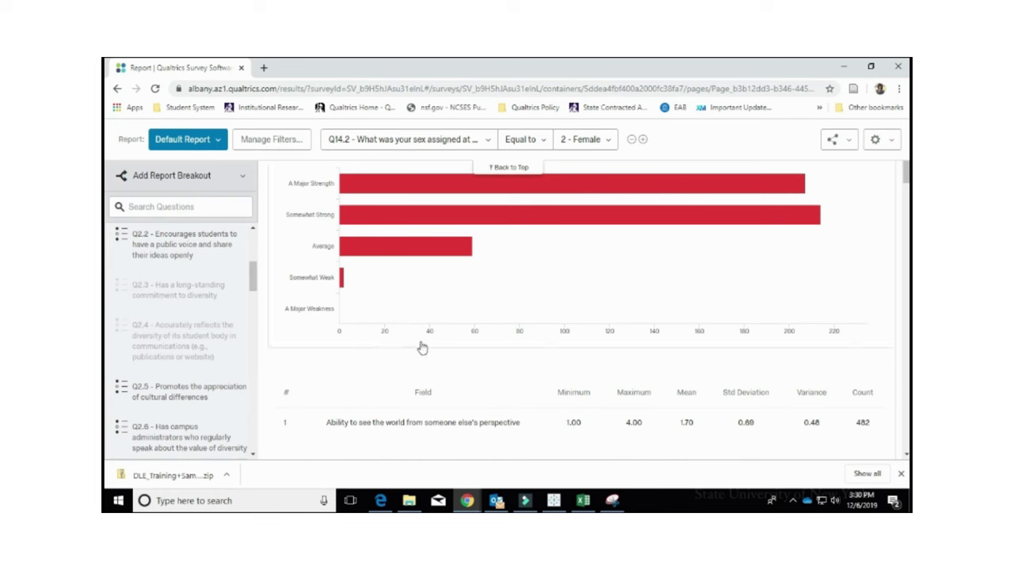
Step: Remove the statistics table with minimum, maximum and mean from the Q1.3 page and review the remaining visualizations
left_click(890, 364)
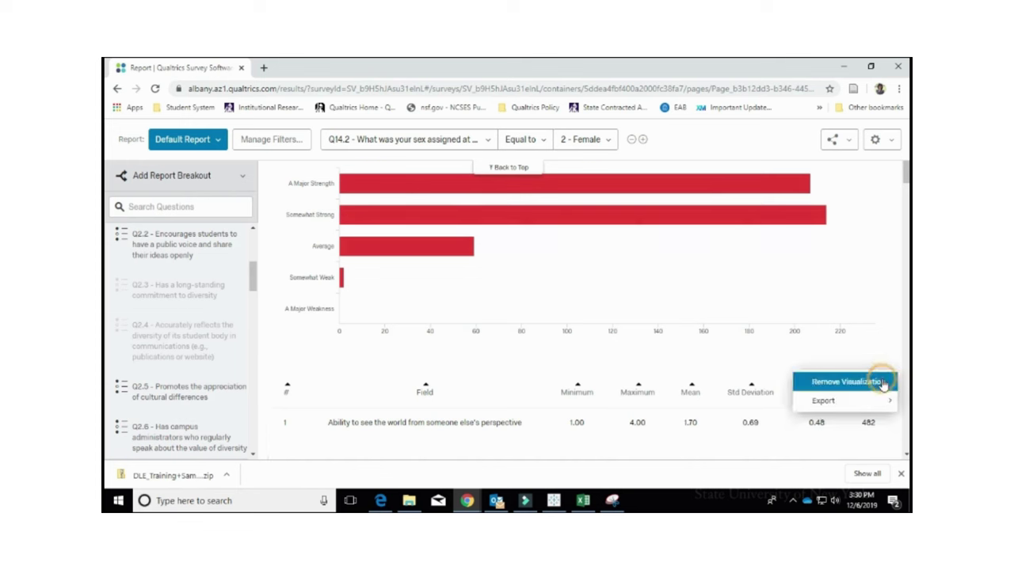
left_click(883, 383)
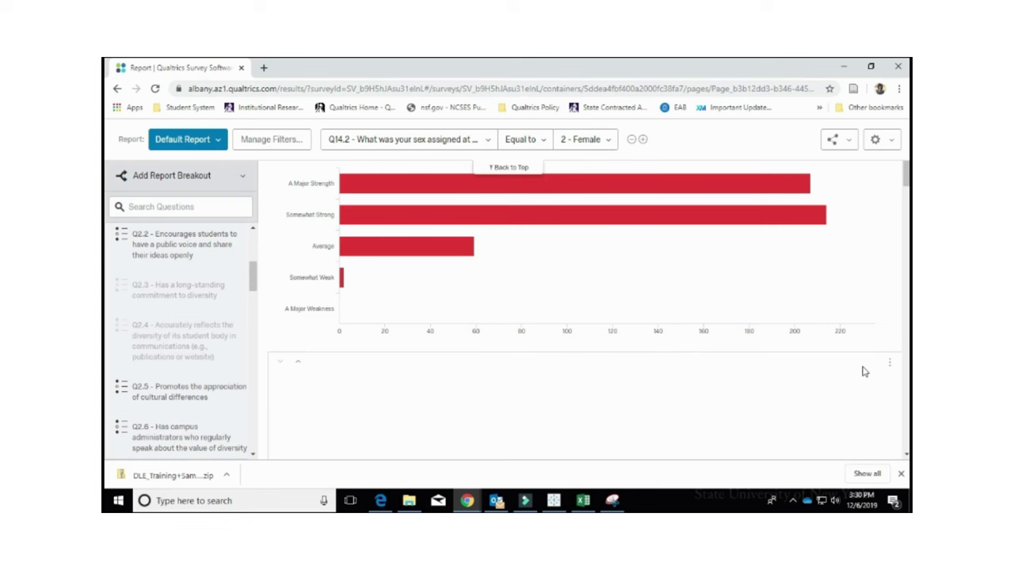
scroll(863, 372, "up", 3)
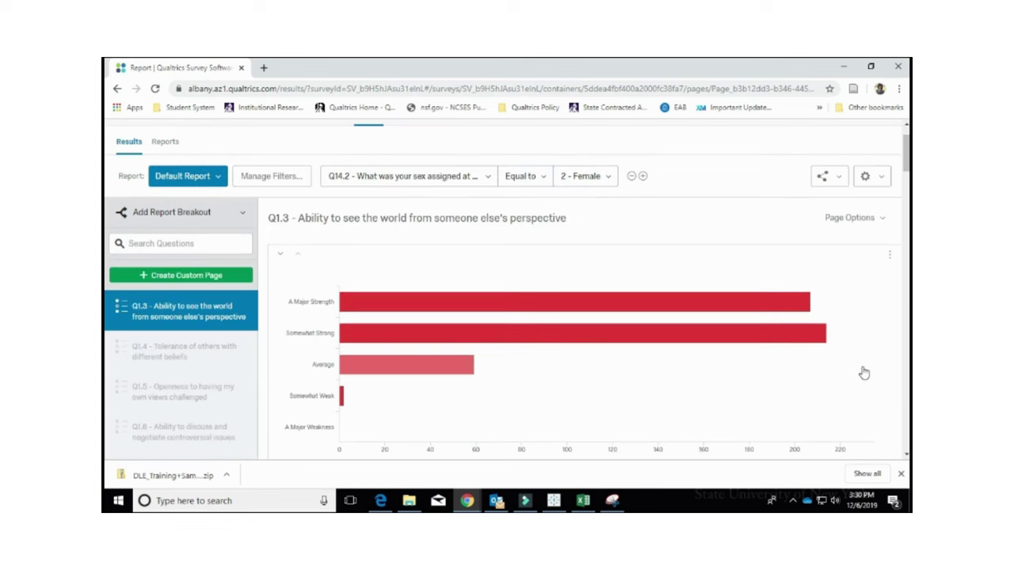
scroll(863, 372, "down", 1)
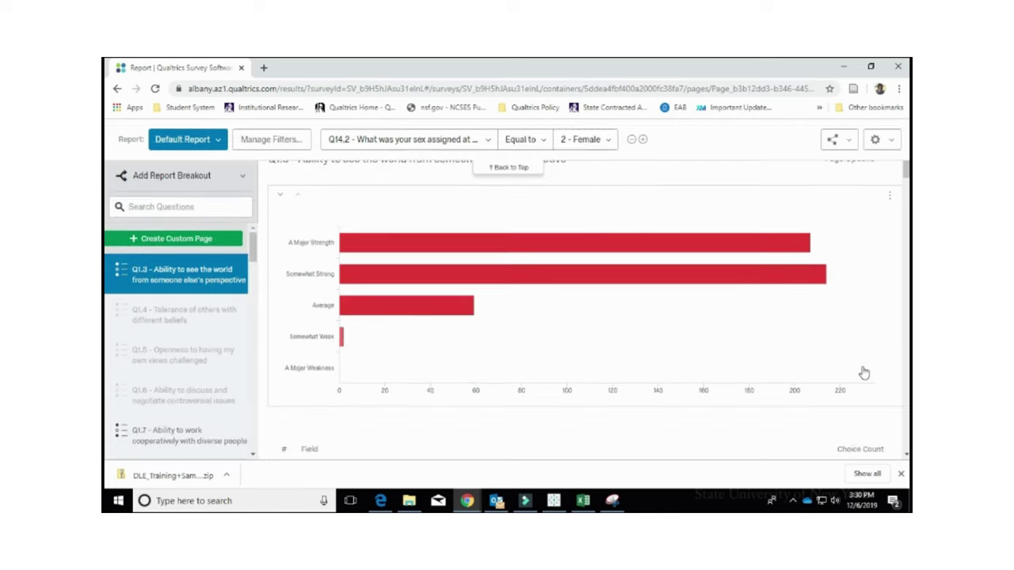
scroll(863, 372, "down", 1)
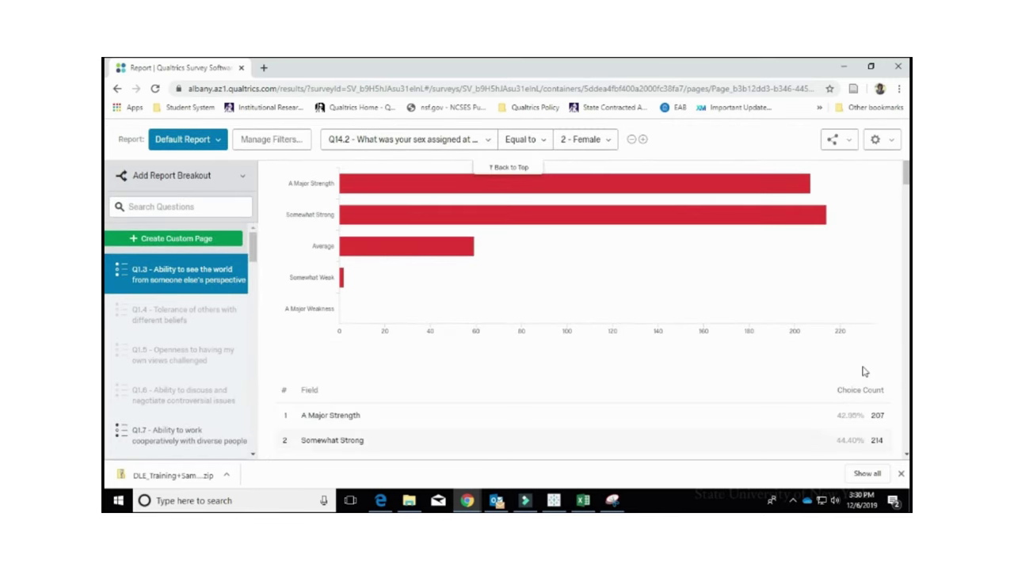
Step: Add a note below the Q1.3 choice count table reading "The results indicate that ...."
scroll(863, 372, "down", 4)
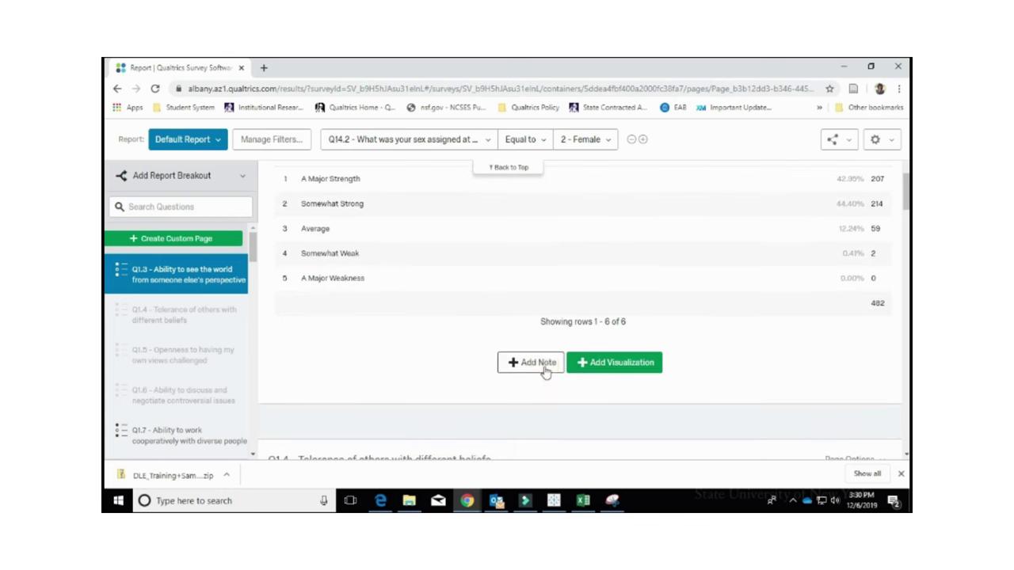
left_click(535, 363)
left_click(500, 418)
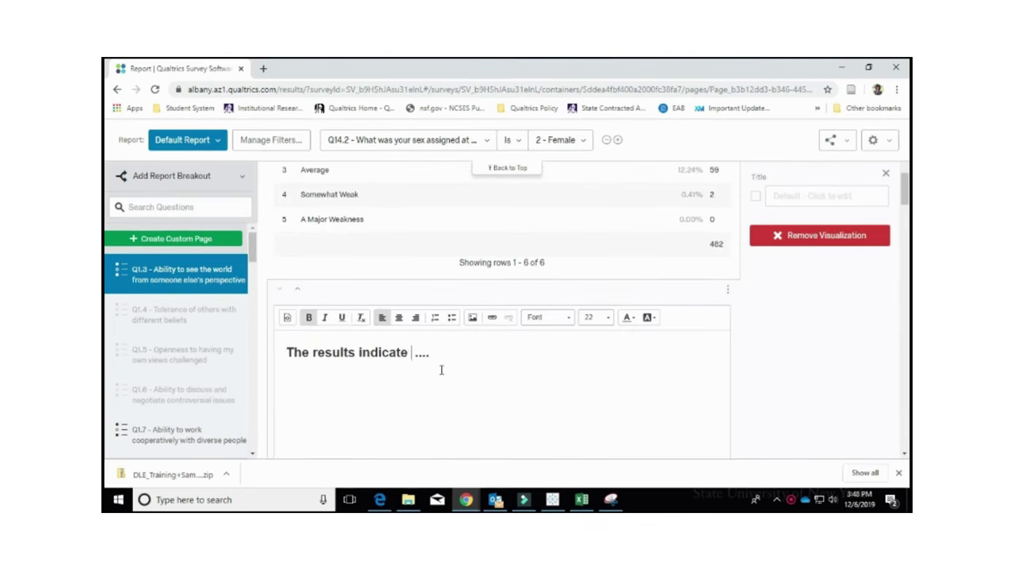
type("that")
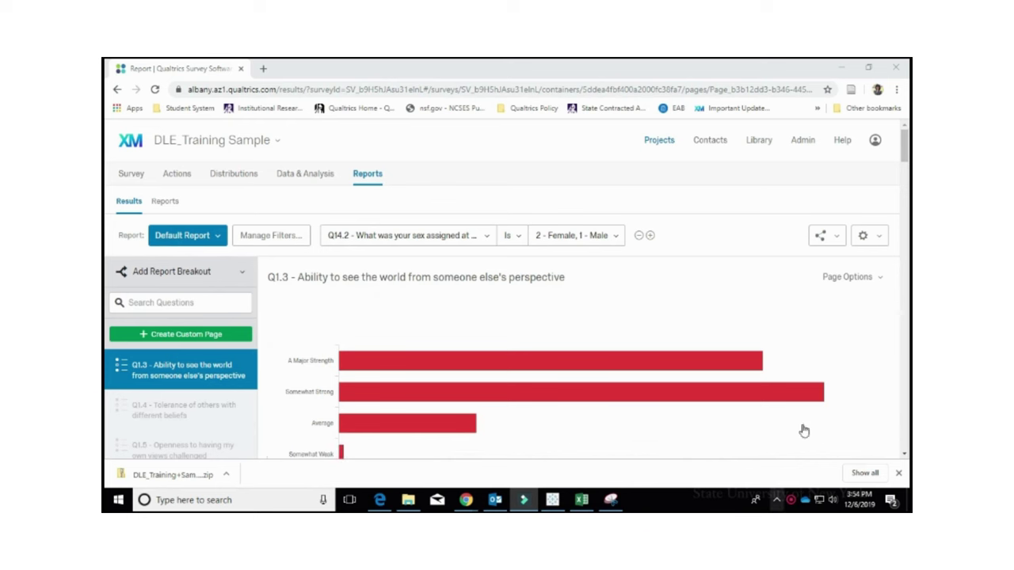
Step: Make the default report publicly available through a link
left_click(839, 242)
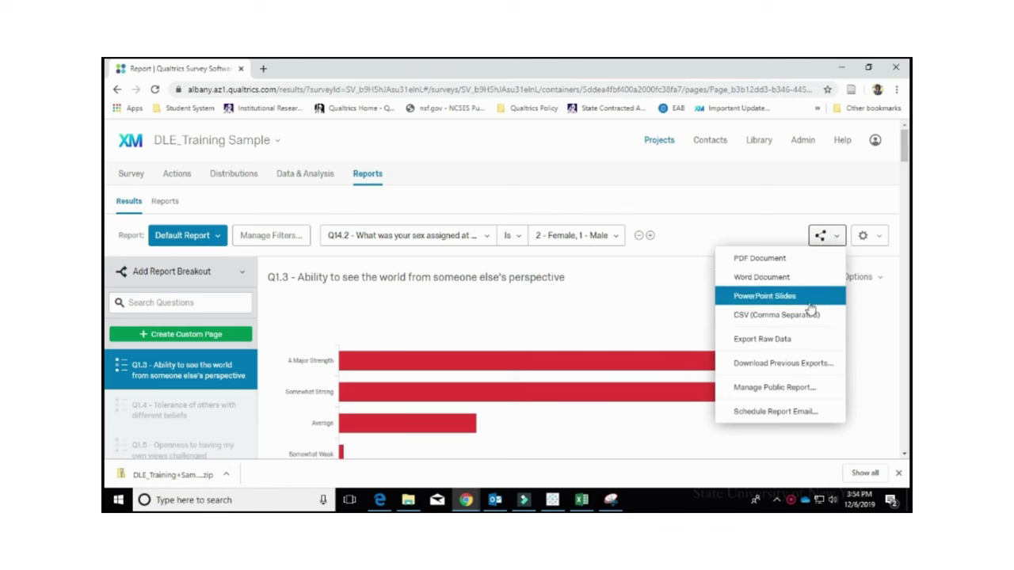
left_click(805, 392)
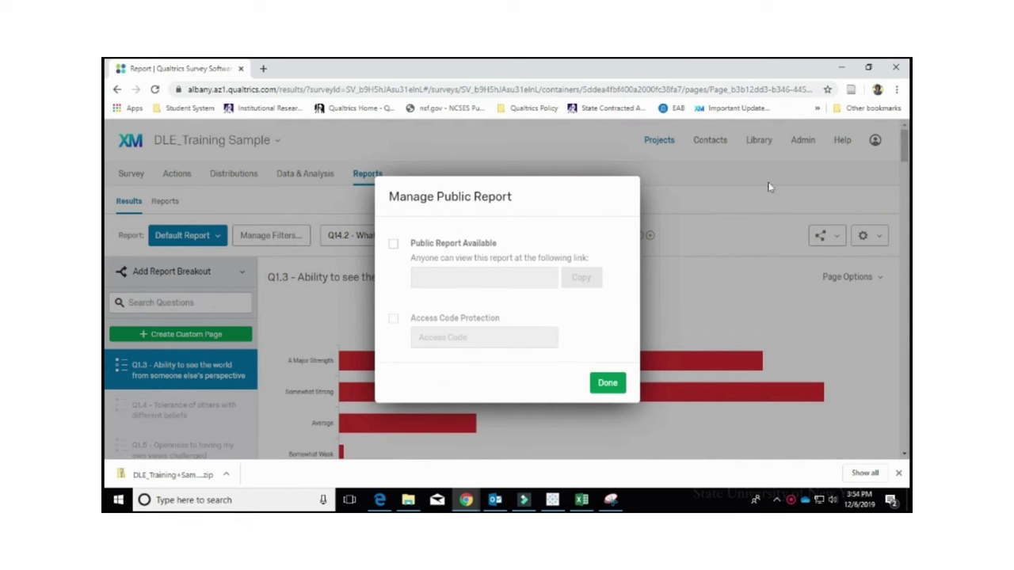
left_click(393, 243)
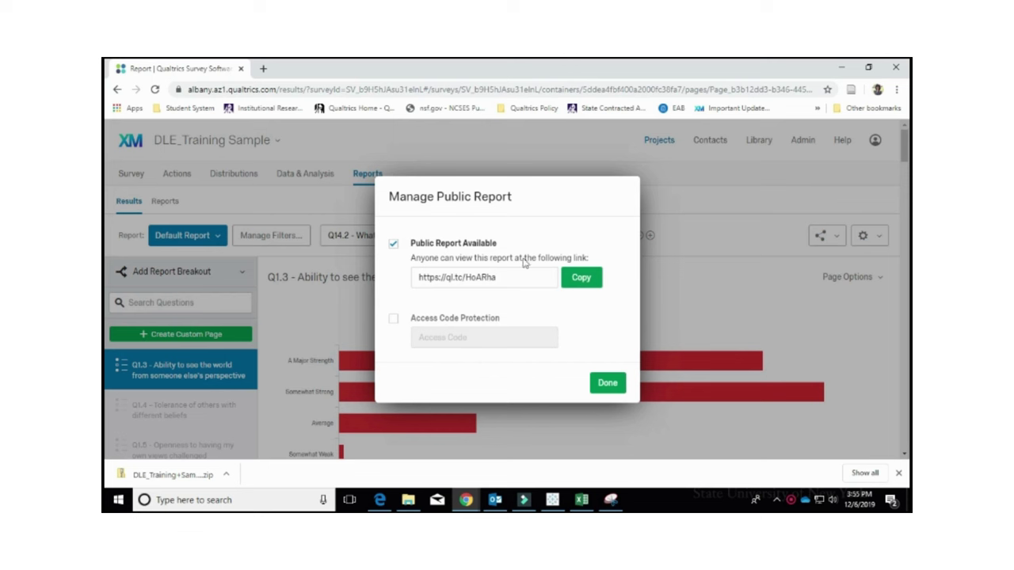
Step: Protect the public report with an access code and copy its link
left_click(393, 317)
left_click(453, 334)
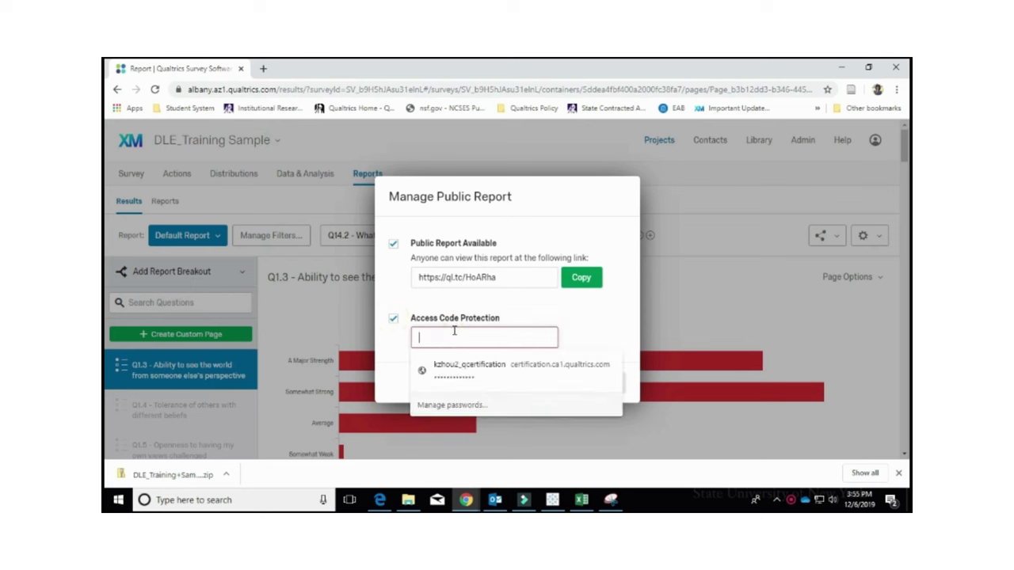
type("*****")
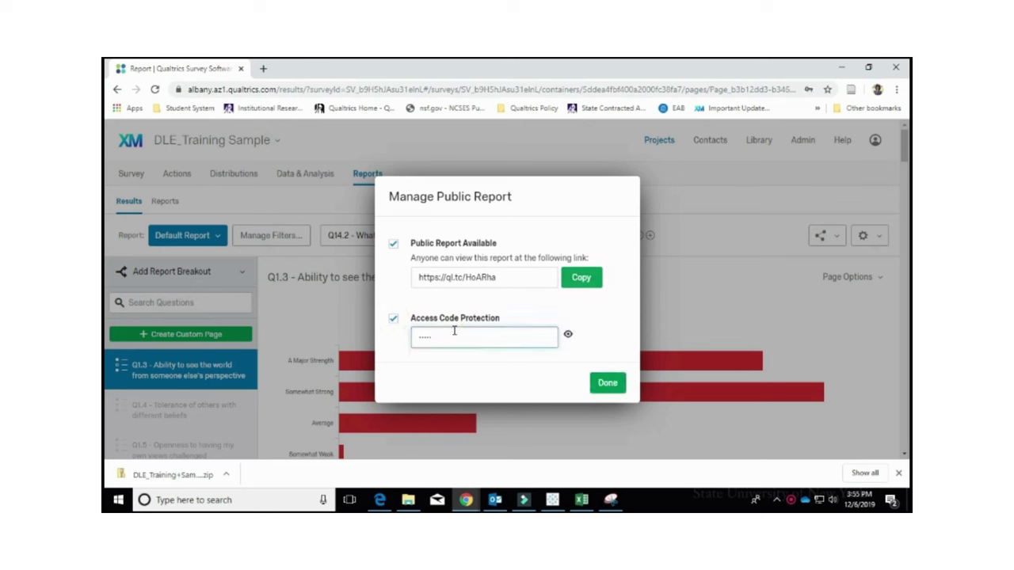
left_click(586, 283)
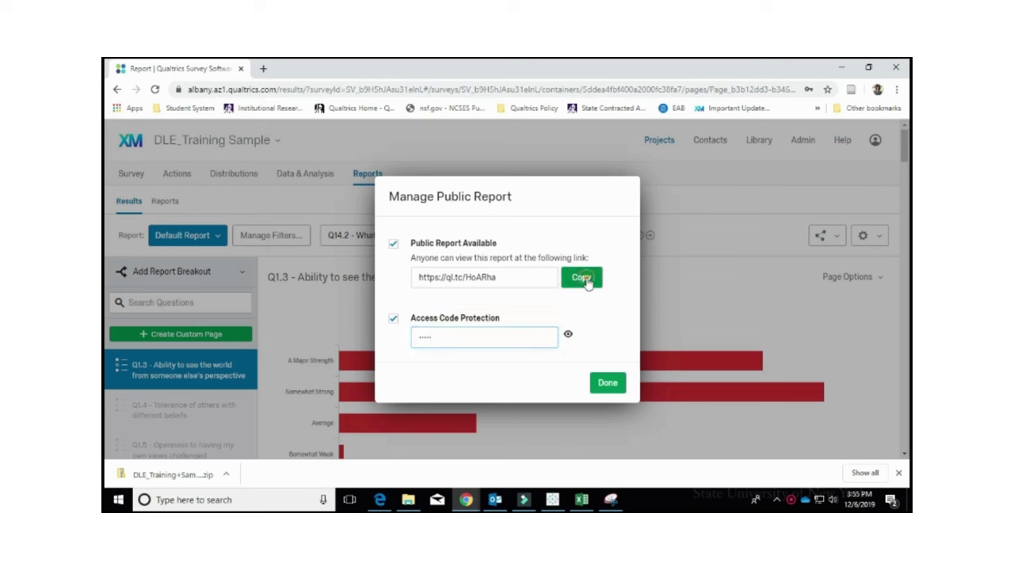
left_click(607, 383)
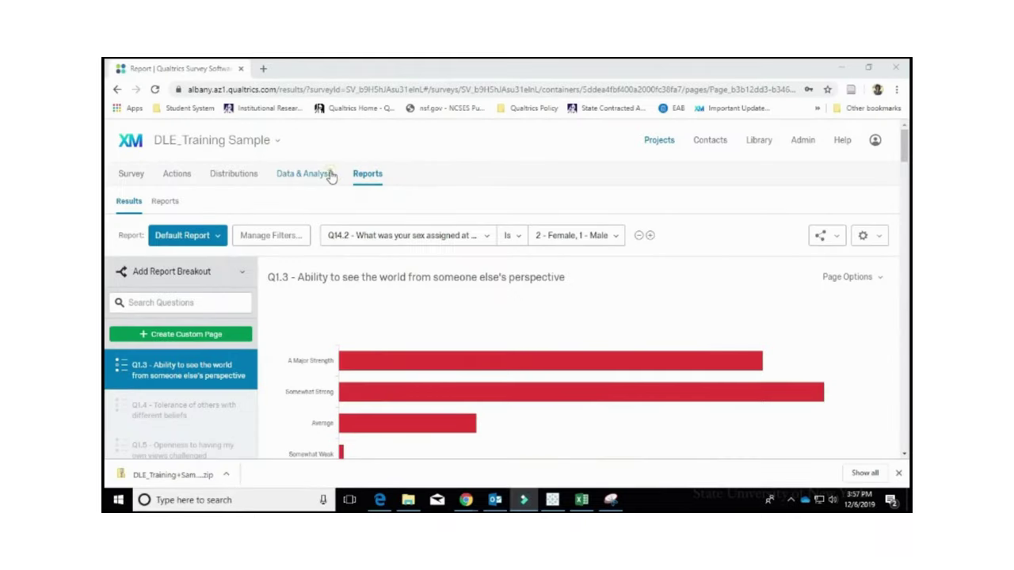
Step: Set up a new crosstab from the survey data with Q91 (length of UAlbany affiliation) as the column banner and Q1.3 as the row stub
left_click(332, 176)
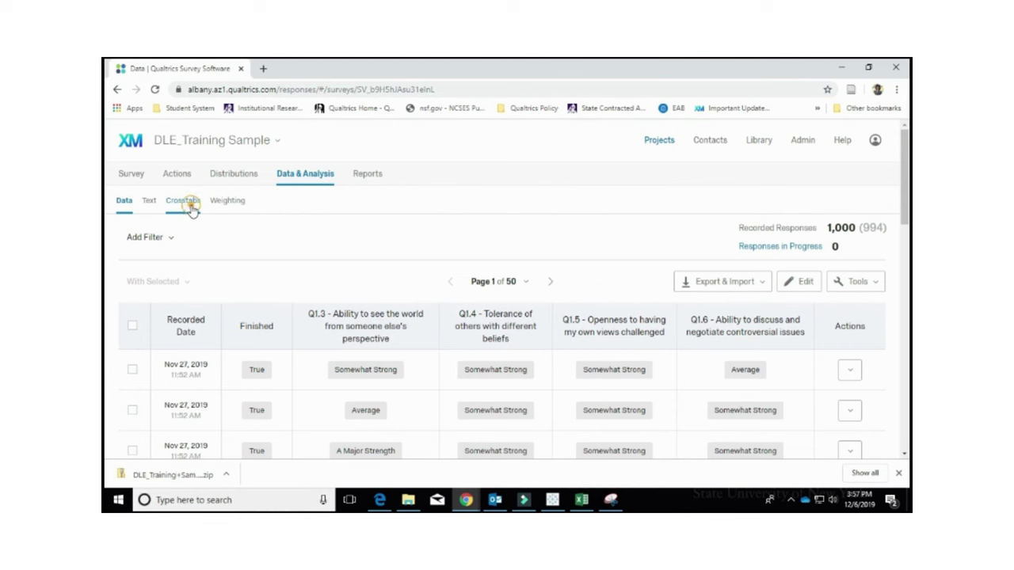
left_click(190, 208)
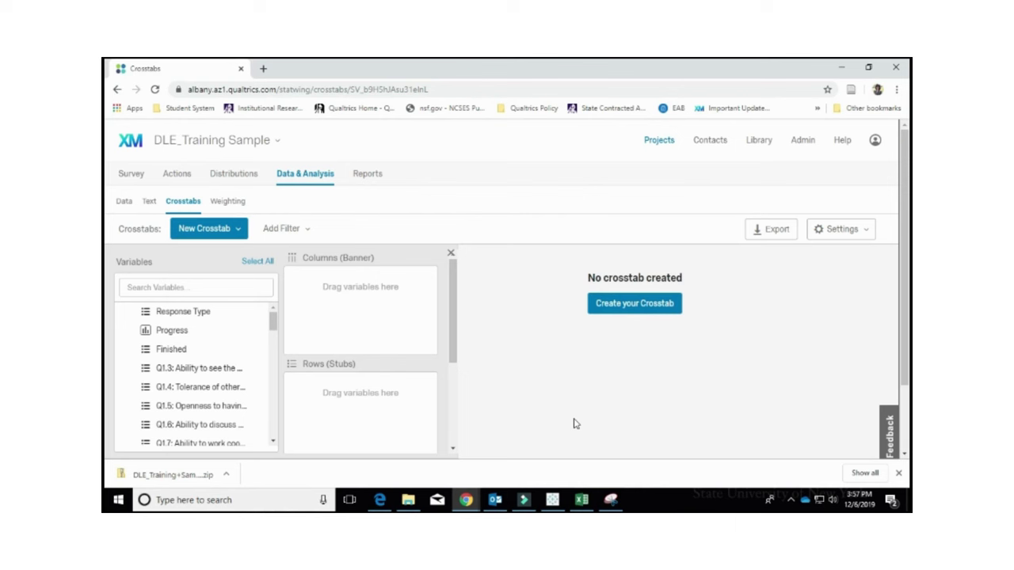
scroll(269, 345, "down", 2)
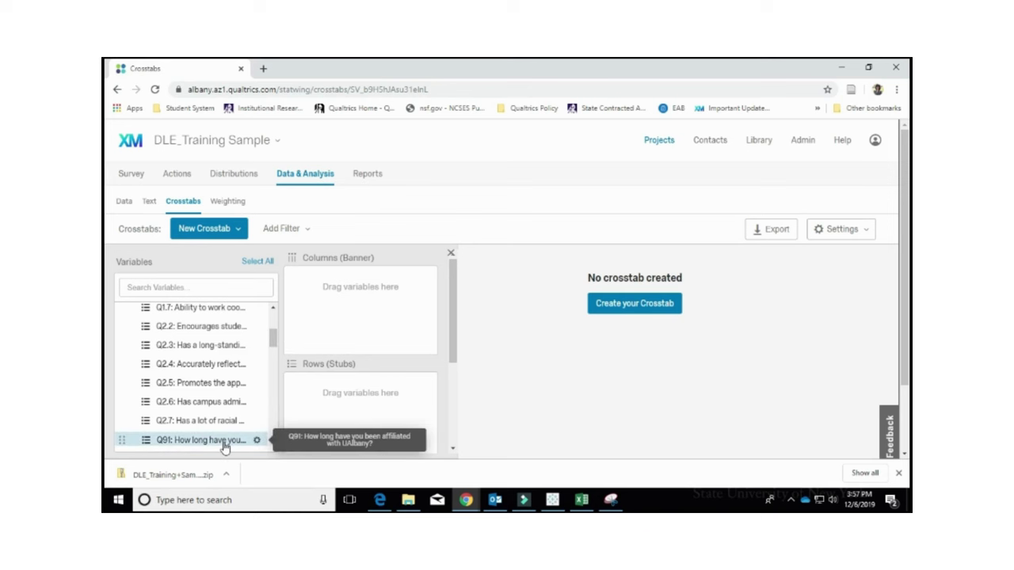
left_click_drag(224, 448, 340, 331)
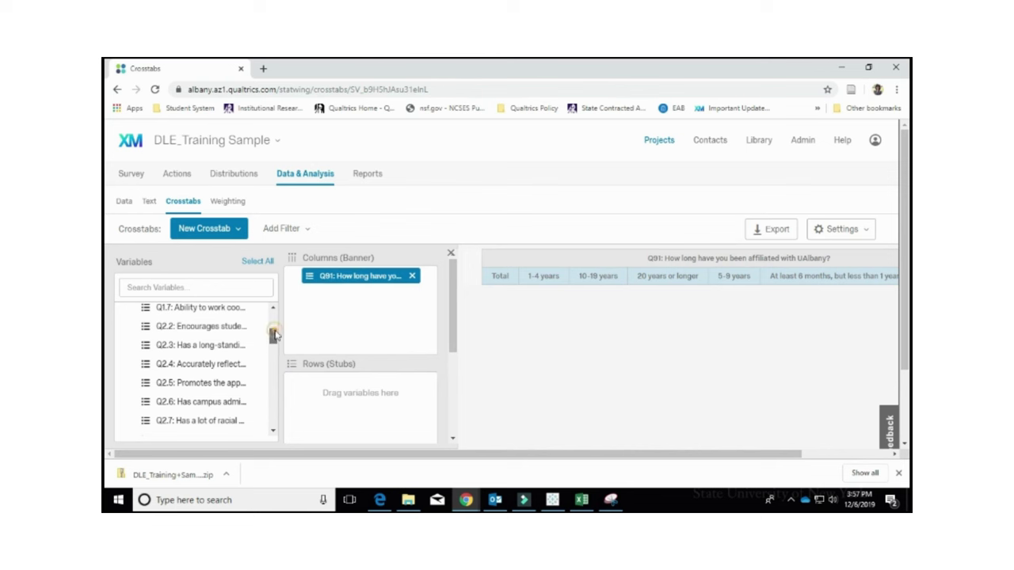
left_click_drag(274, 334, 277, 307)
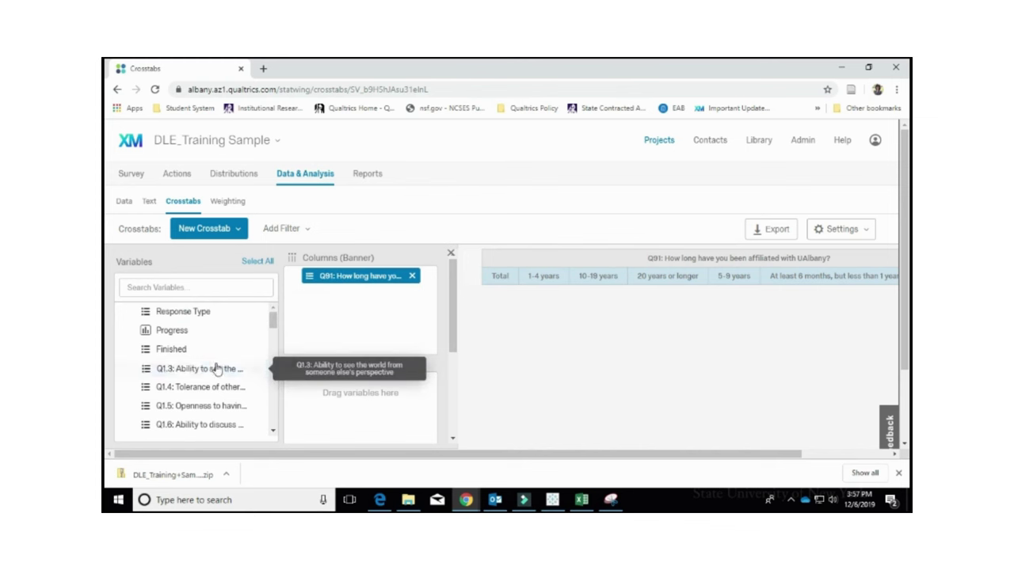
left_click_drag(215, 369, 335, 407)
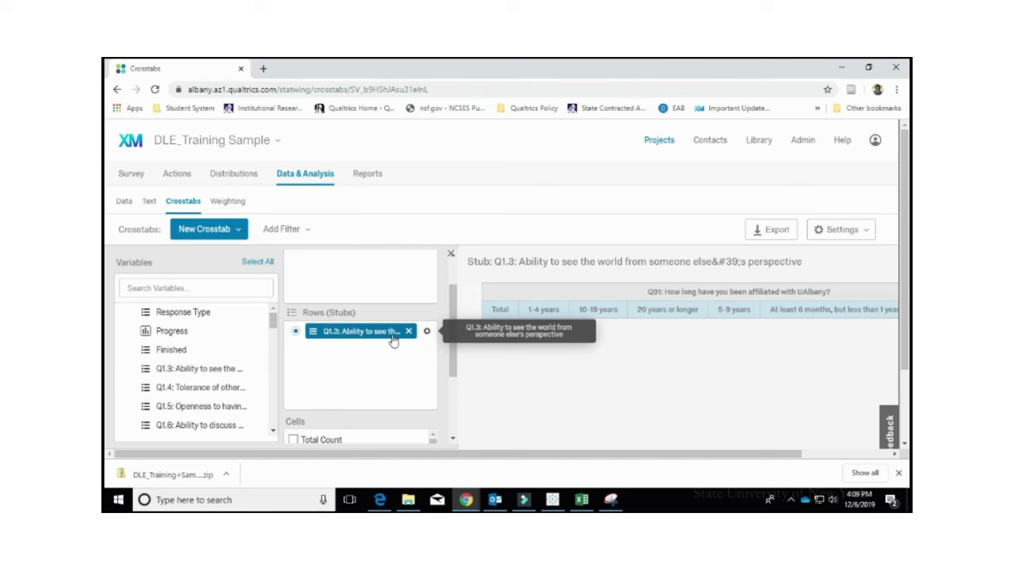
Step: Show Total Count, Counts, Column Percentages (All) and Overall Stat Test of Percentages in the crosstab cells, and collapse the configurations to review the table
scroll(420, 348, "down", 3)
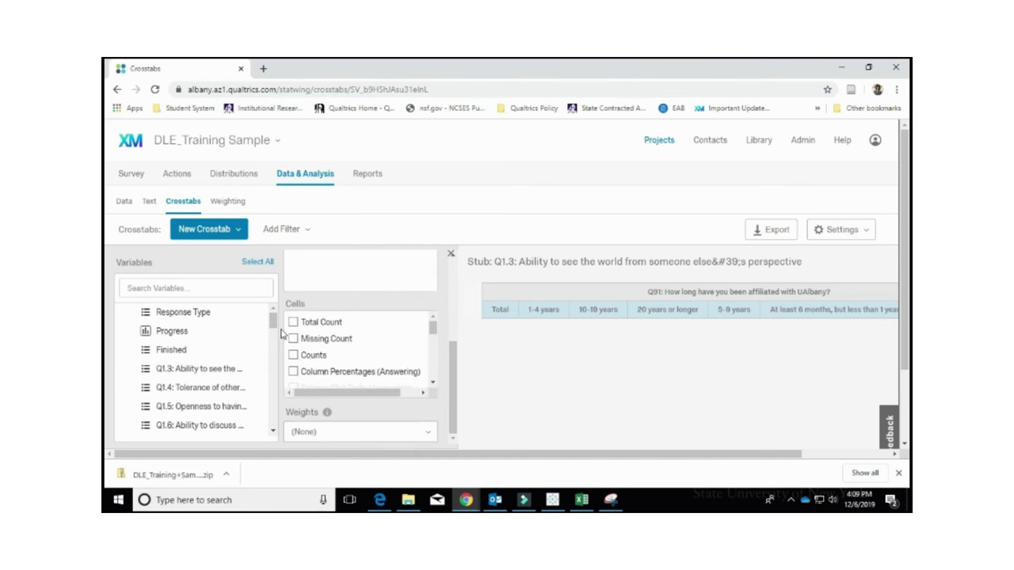
left_click(293, 323)
left_click(293, 355)
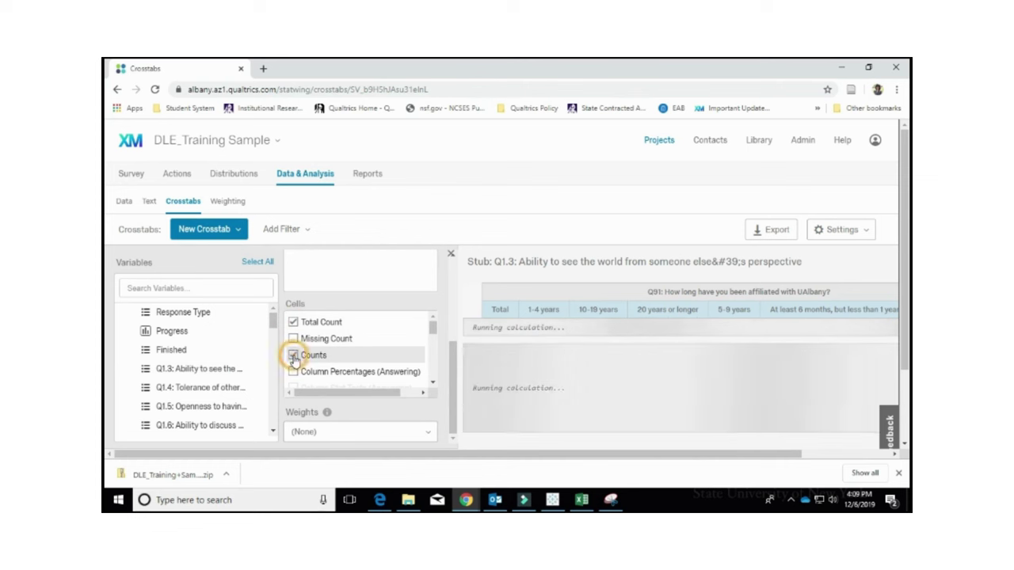
scroll(293, 356, "down", 2)
left_click(292, 346)
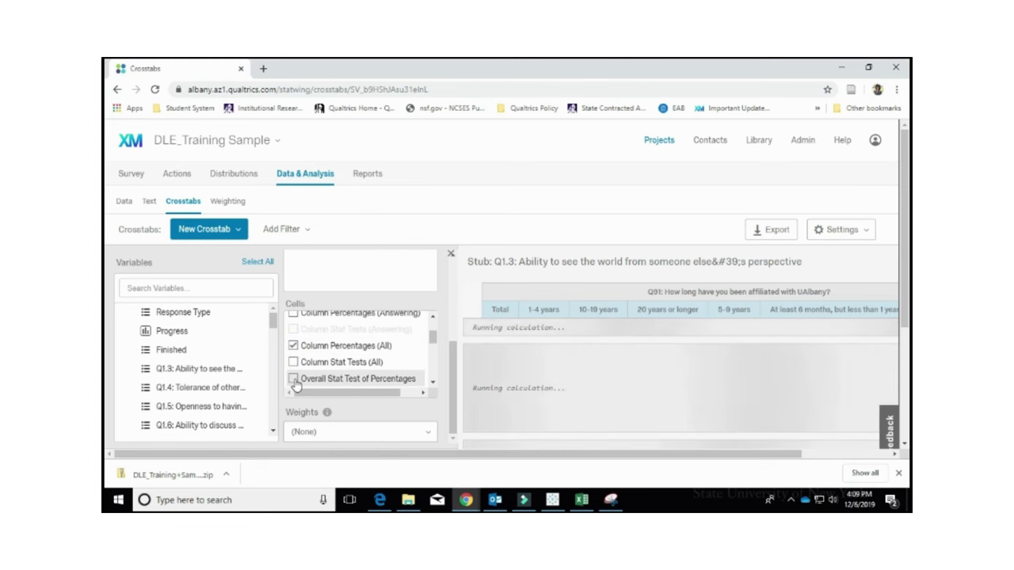
left_click(293, 379)
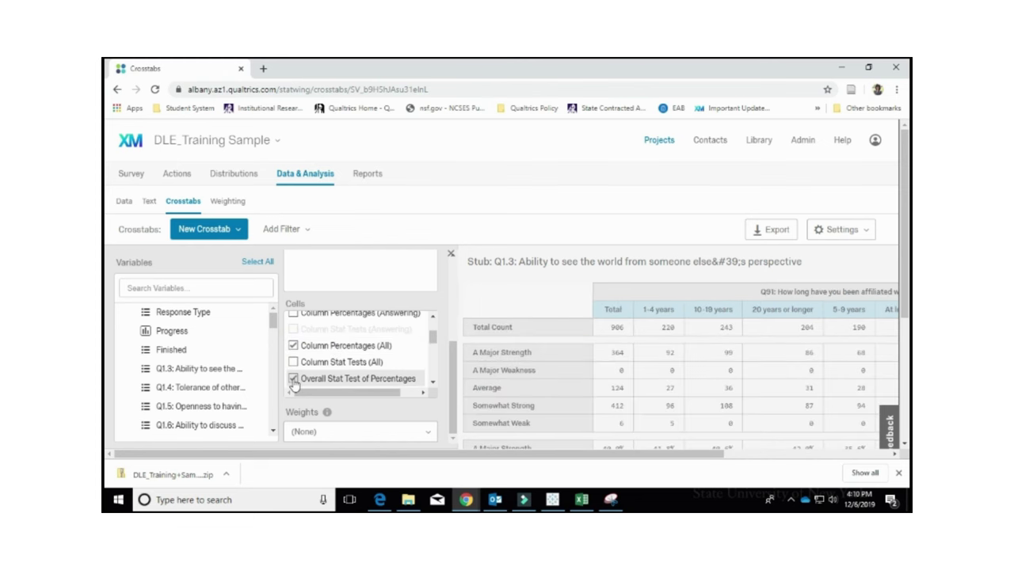
left_click(450, 253)
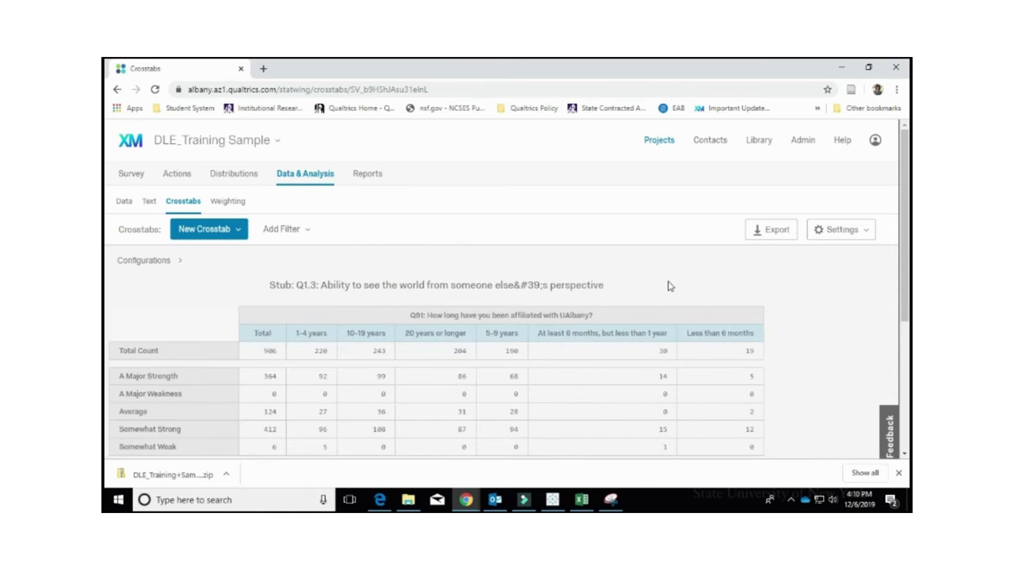
scroll(668, 286, "down", 3)
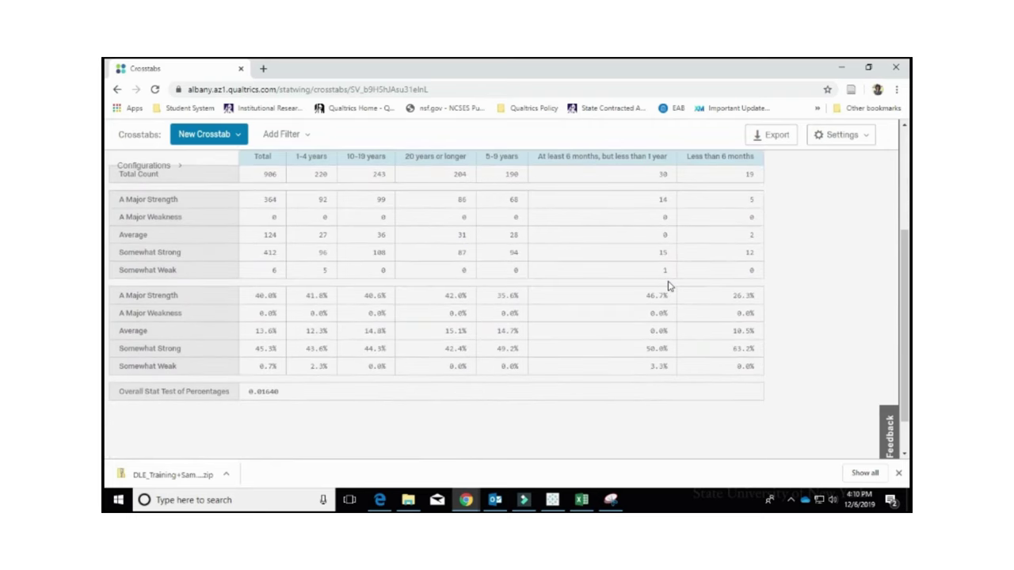
scroll(668, 286, "up", 1)
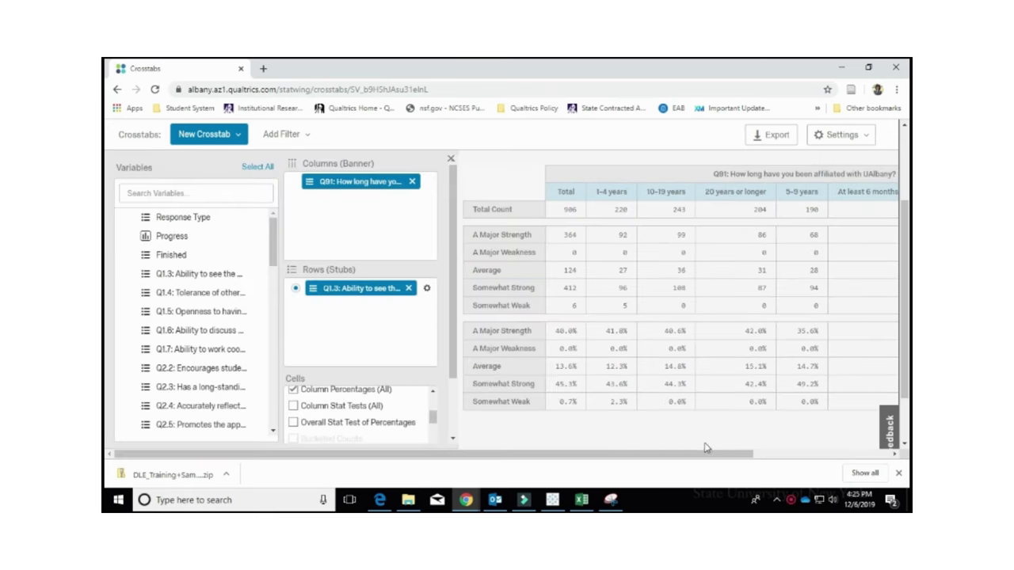
Step: Include the Overall Stat Test of Percentages in the Q1.3 by Q91 crosstab, collapse the configurations and check the test result
left_click(293, 424)
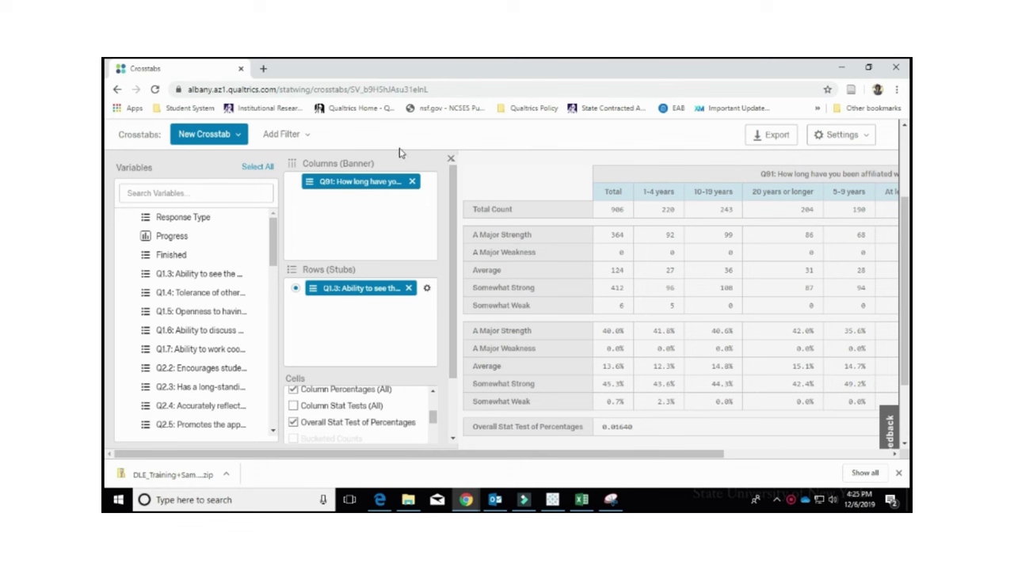
left_click(449, 159)
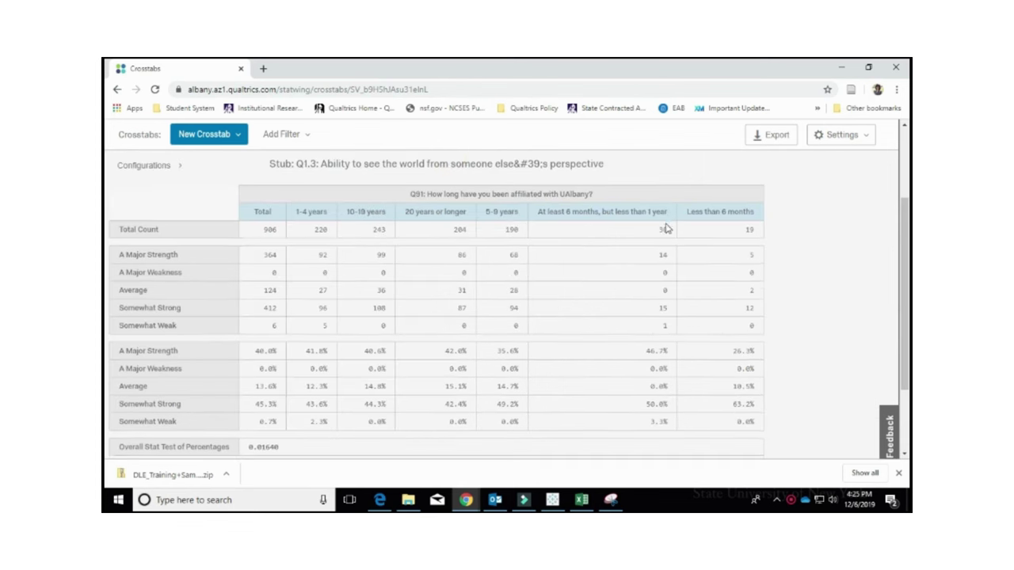
scroll(665, 228, "down", 1)
scroll(666, 229, "down", 1)
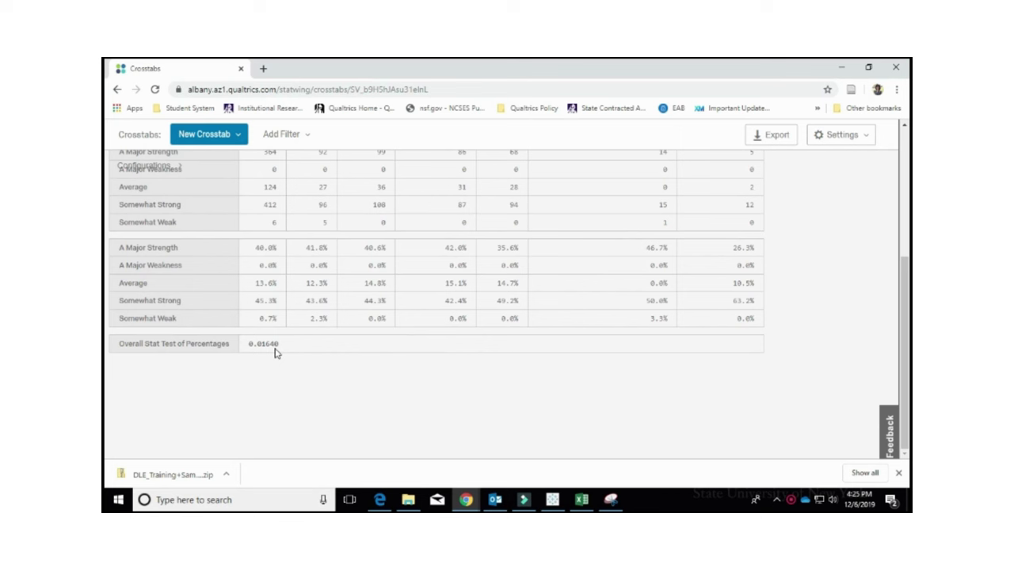
mouse_move(272, 349)
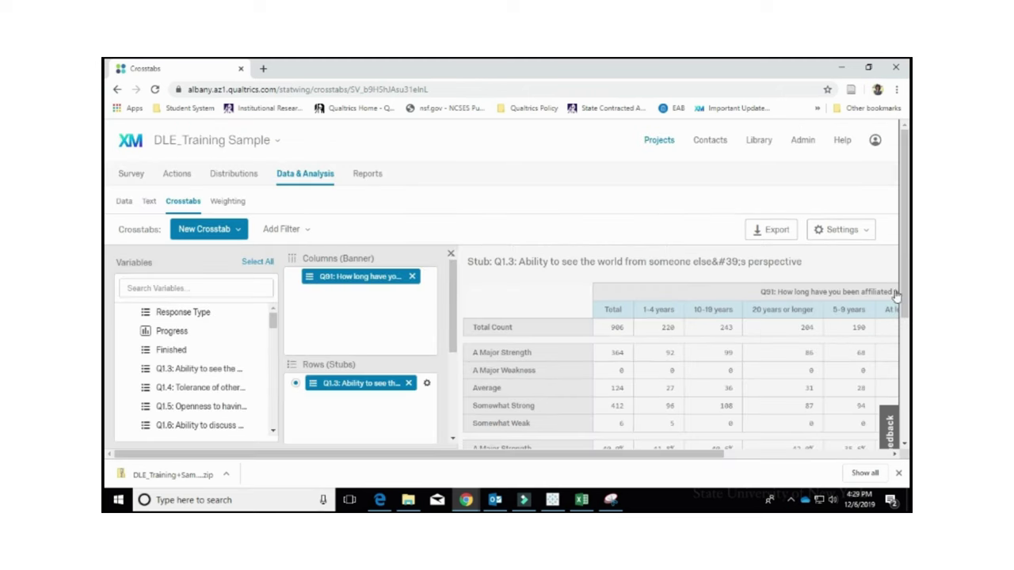
Step: Nest Q14.2 (sex assigned at birth) under Q91 in the crosstab's column banner and collapse the configurations
scroll(106, 335, "down", 1)
scroll(107, 336, "down", 1)
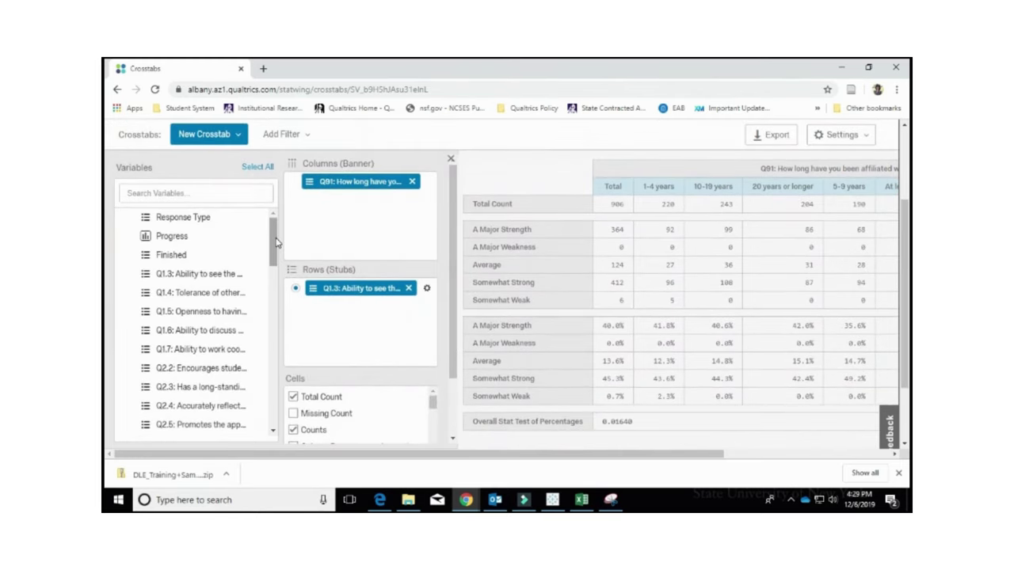
left_click_drag(275, 239, 275, 427)
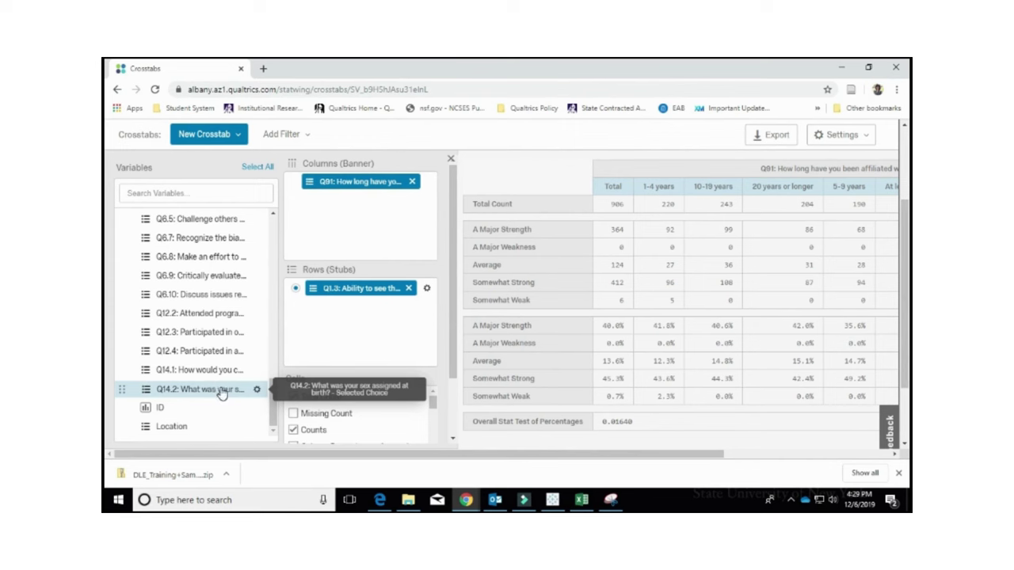
left_click_drag(219, 387, 362, 187)
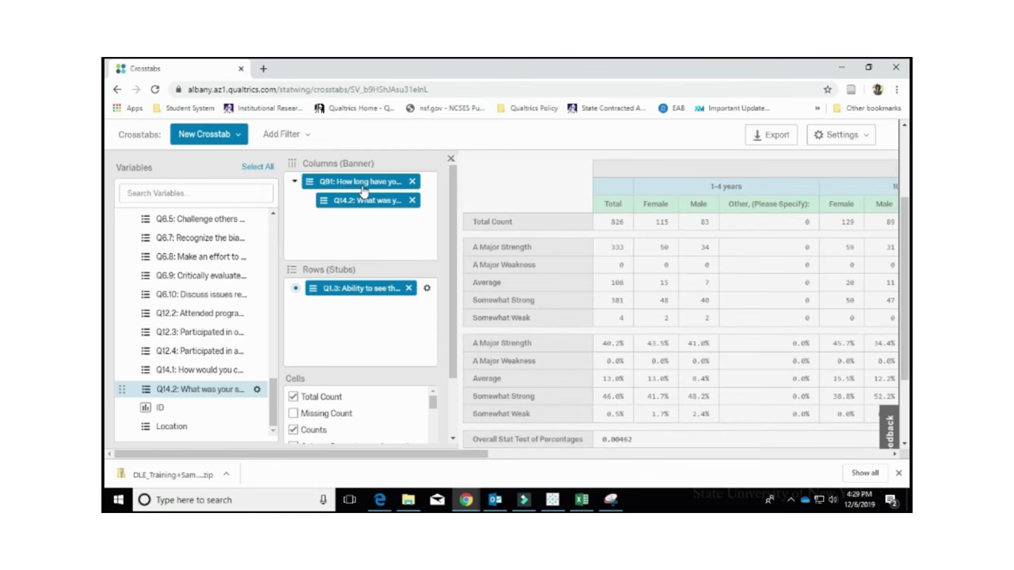
left_click(450, 160)
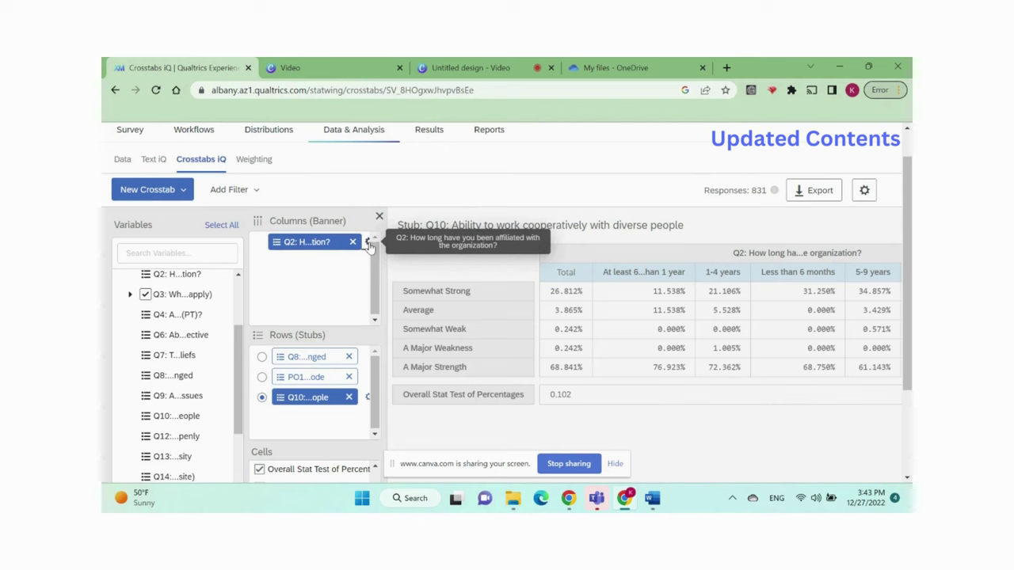
Step: Reorder the Q2 banner responses so "Less than 6 months" comes before "At least 6 months, but less than 1 year", and save the settings
left_click(369, 243)
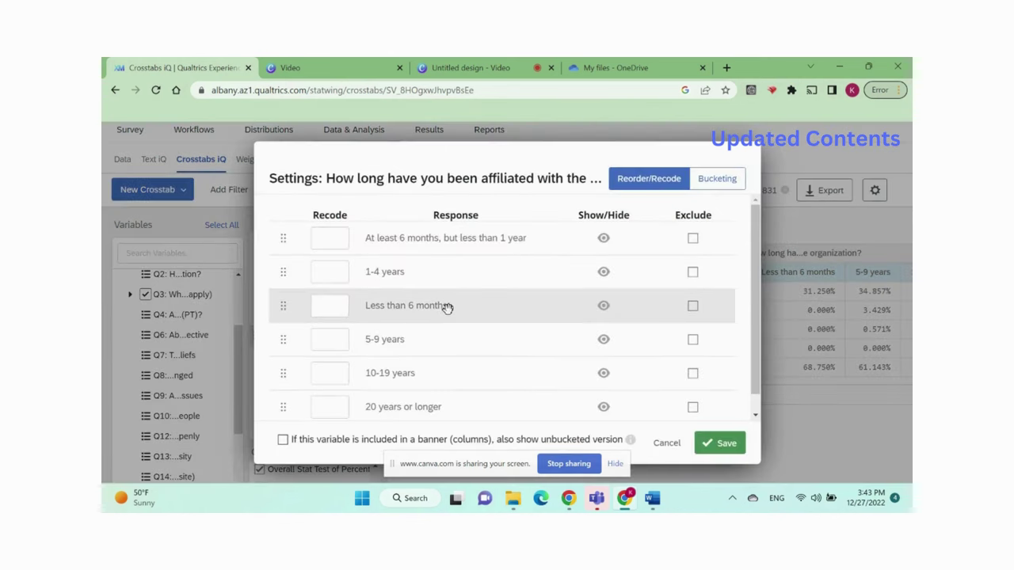
left_click_drag(448, 308, 459, 232)
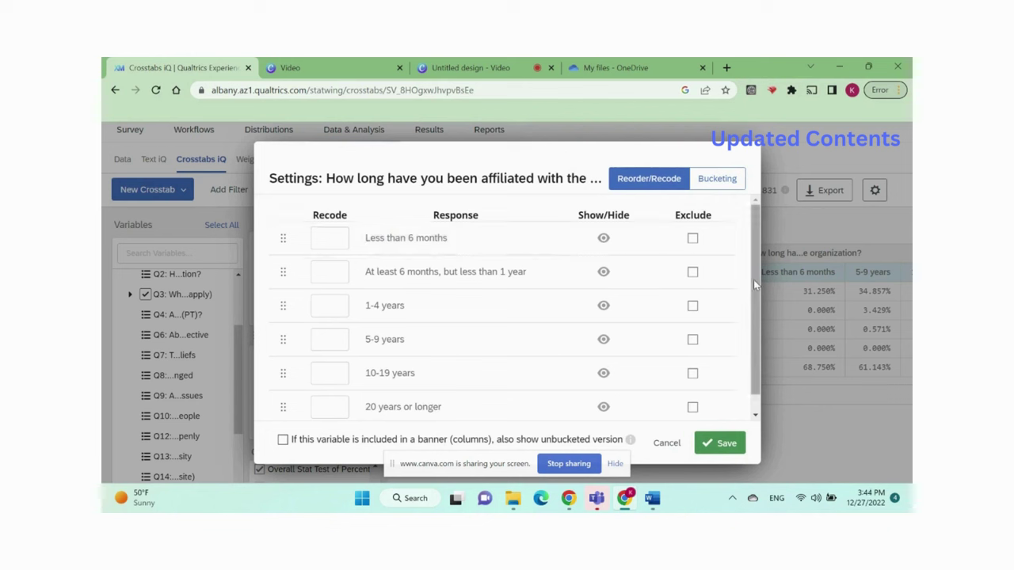
scroll(756, 293, "down", 1)
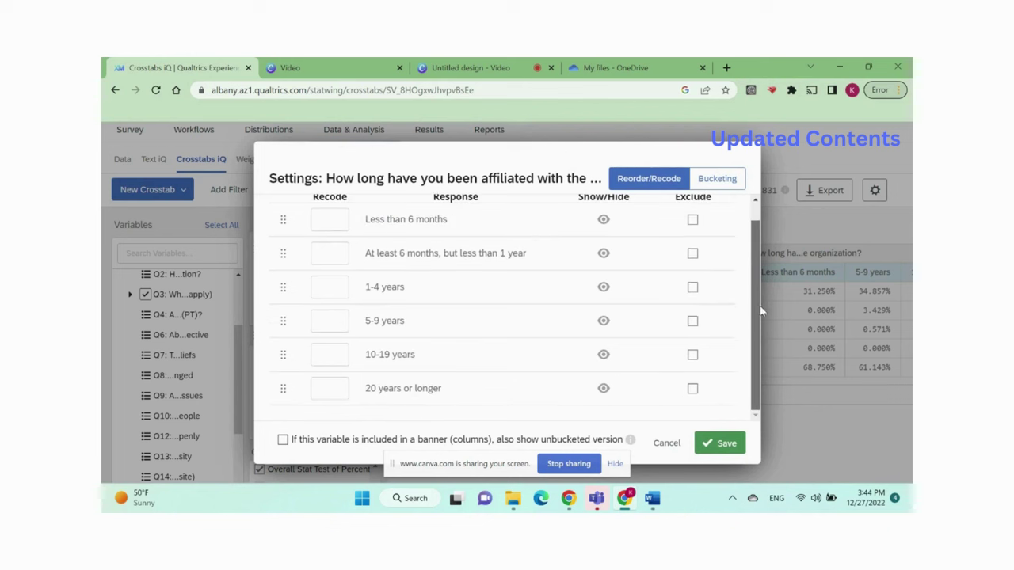
left_click(725, 443)
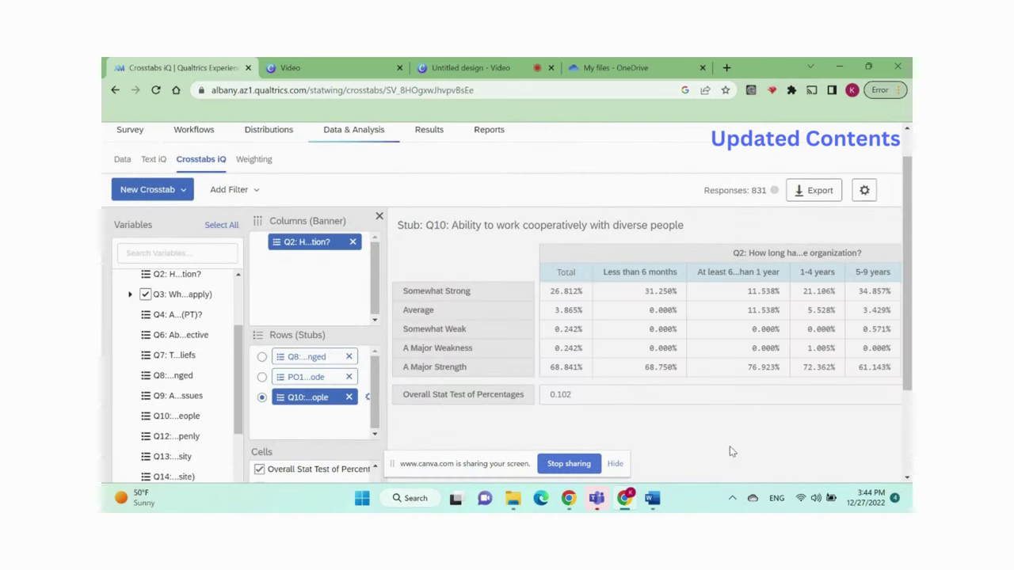